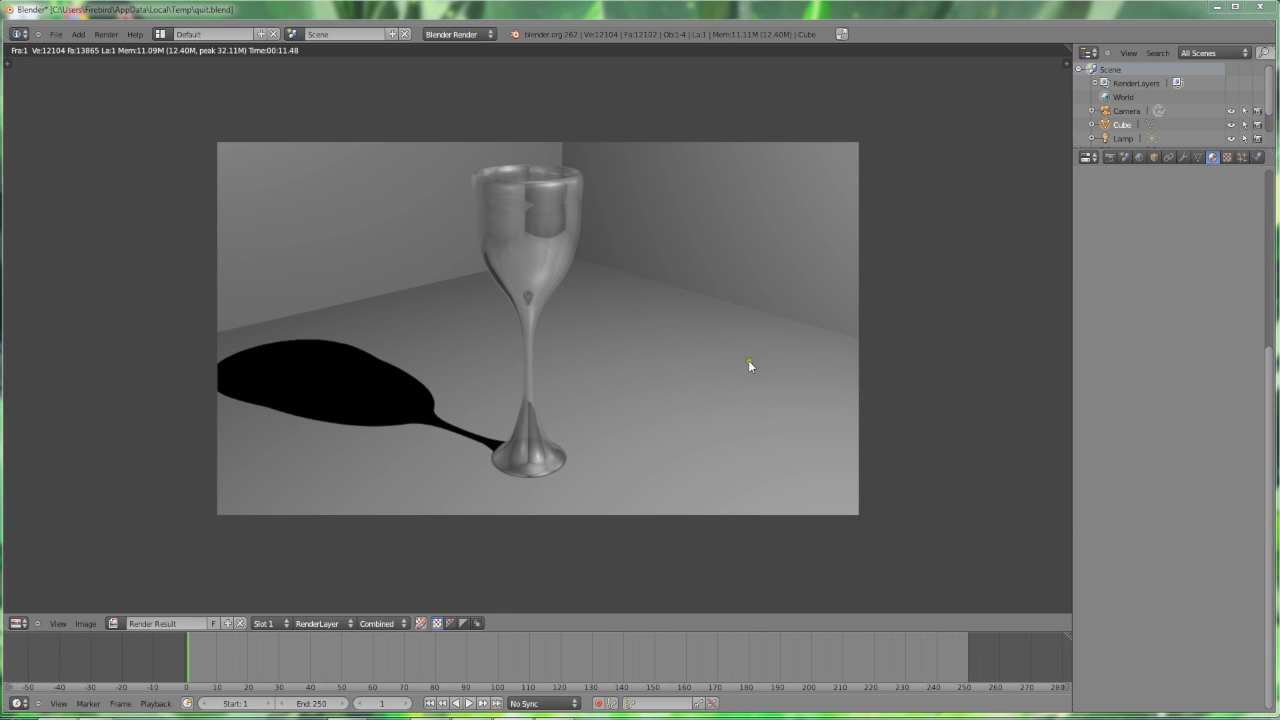
- Close the rendered image of the glass and start a new file with the default scene
{"action": "left_click", "coordinate": [723, 337]}
{"action": "key", "text": "Escape"}
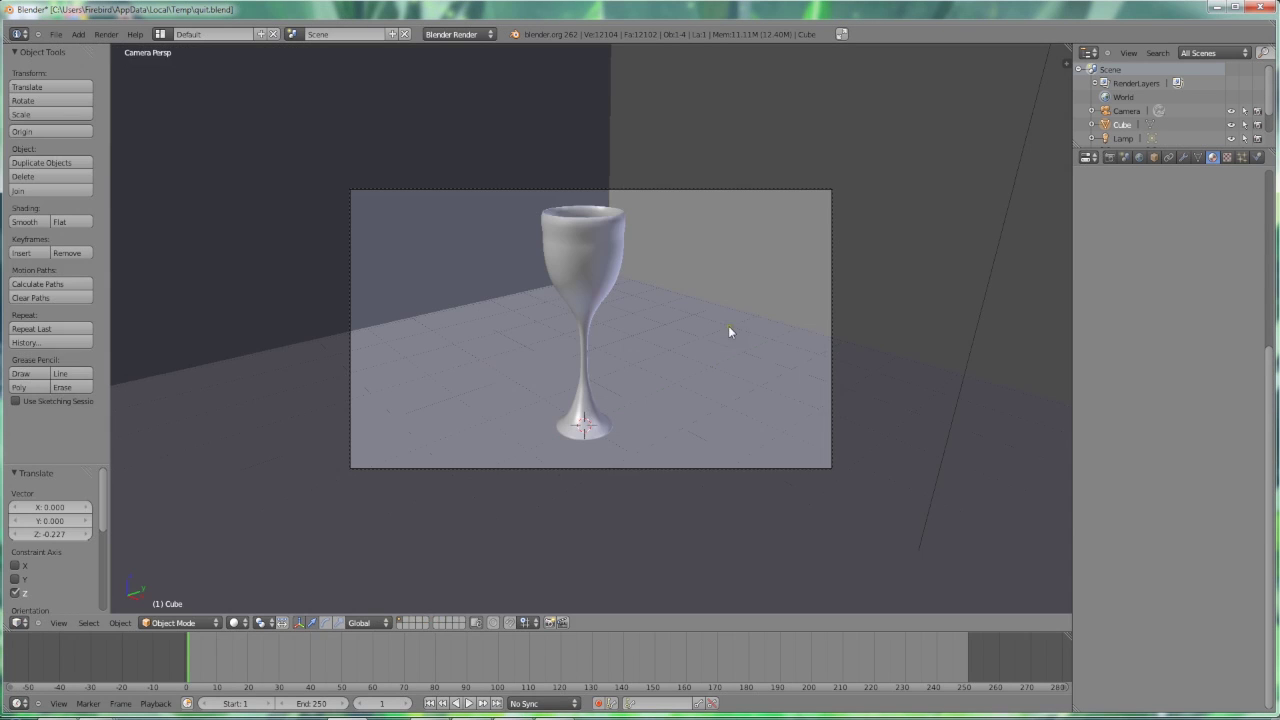
{"action": "left_click", "coordinate": [57, 34]}
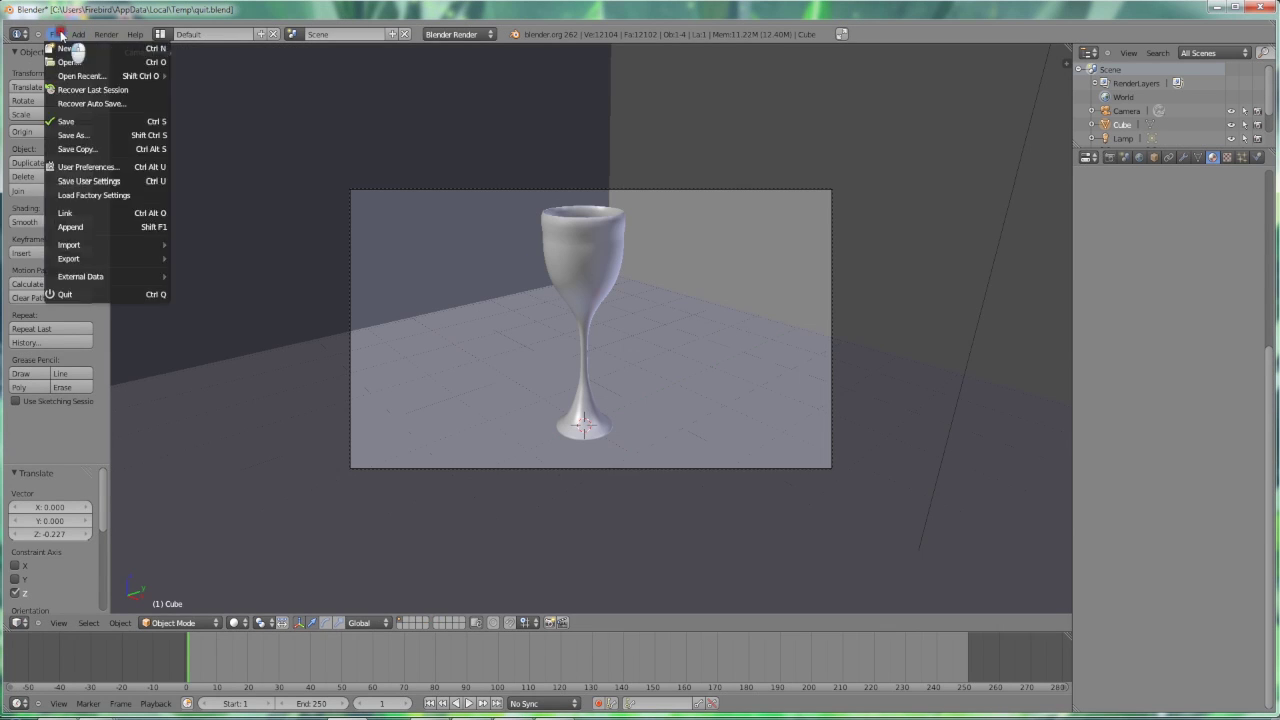
{"action": "left_click", "coordinate": [70, 48]}
- Delete the default cube and add a mesh plane at the scene's origin
{"action": "middle_click_drag", "start_coordinate": [646, 286], "coordinate": [591, 292]}
{"action": "key", "text": "x"}
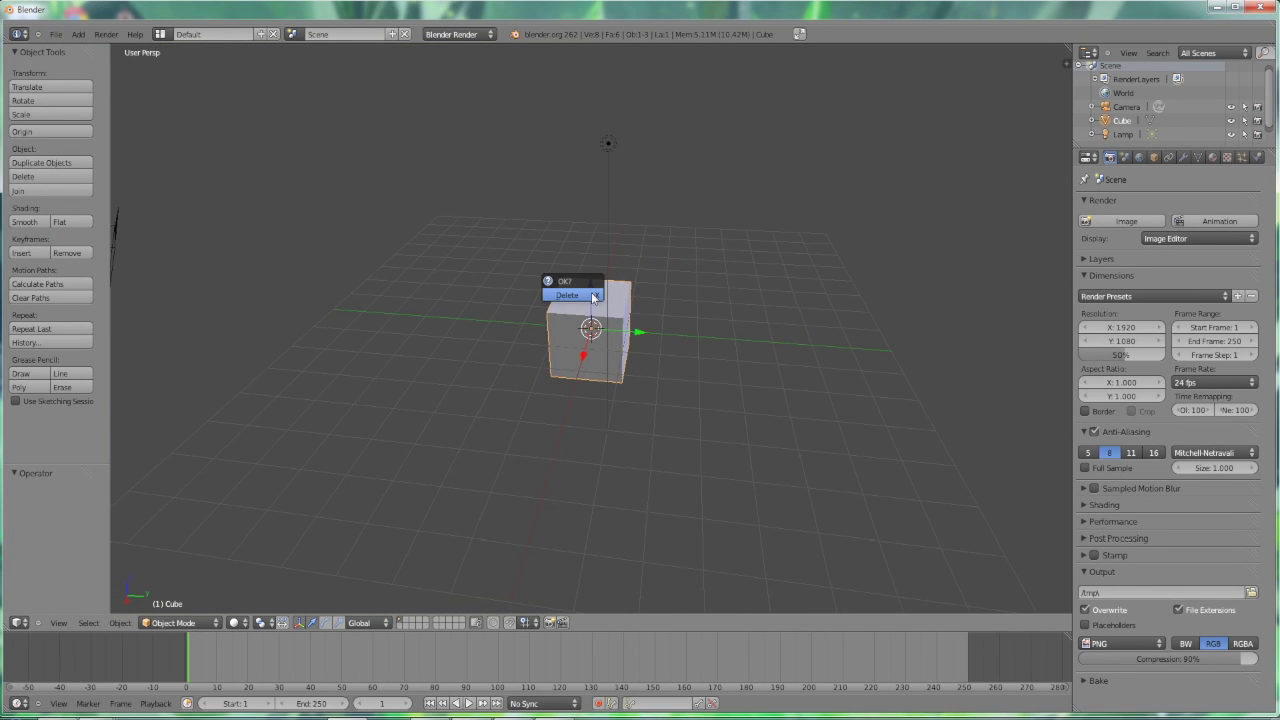
{"action": "left_click", "coordinate": [591, 294]}
{"action": "key", "text": "shift+a"}
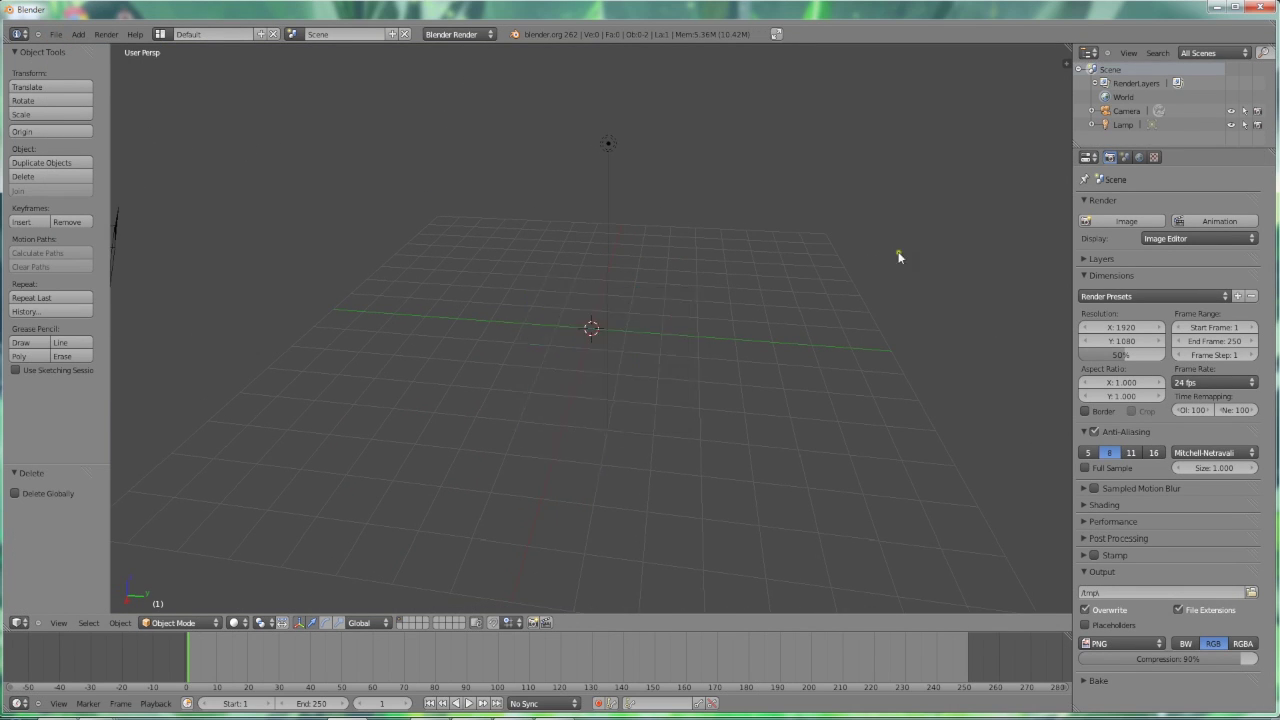
{"action": "key", "text": "shift+a"}
{"action": "mouse_move", "coordinate": [484, 258]}
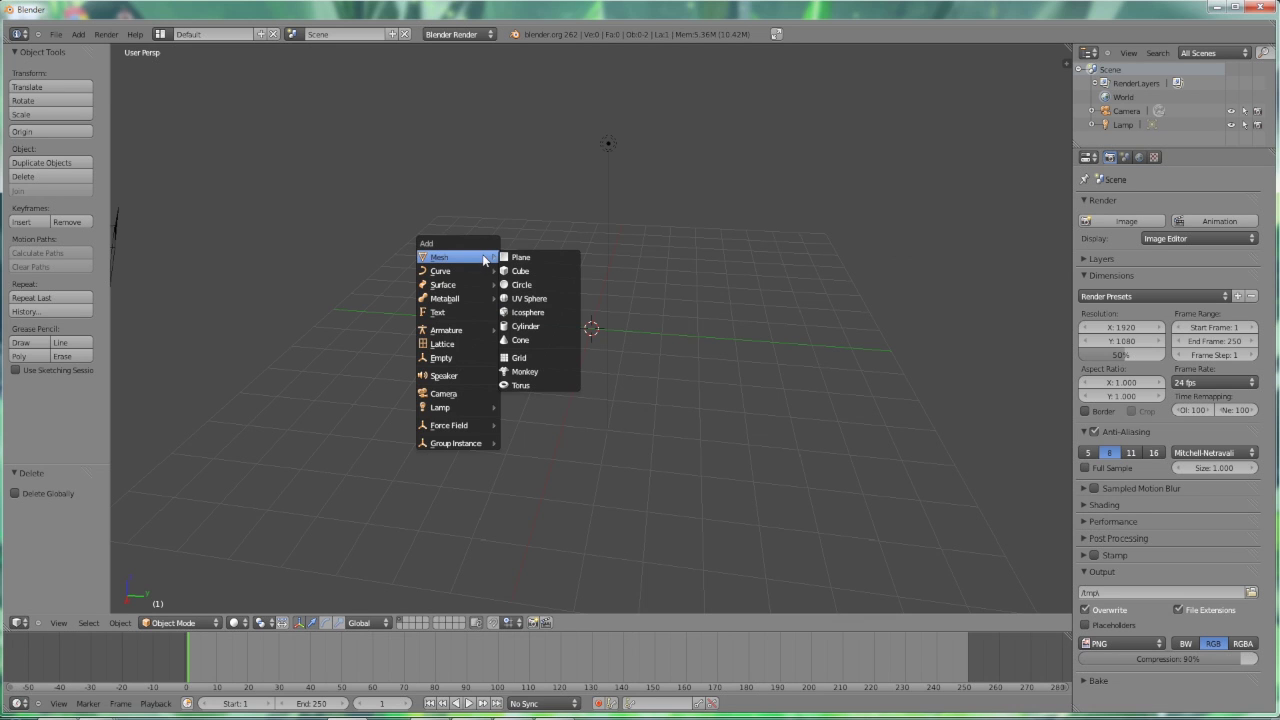
{"action": "left_click", "coordinate": [526, 262]}
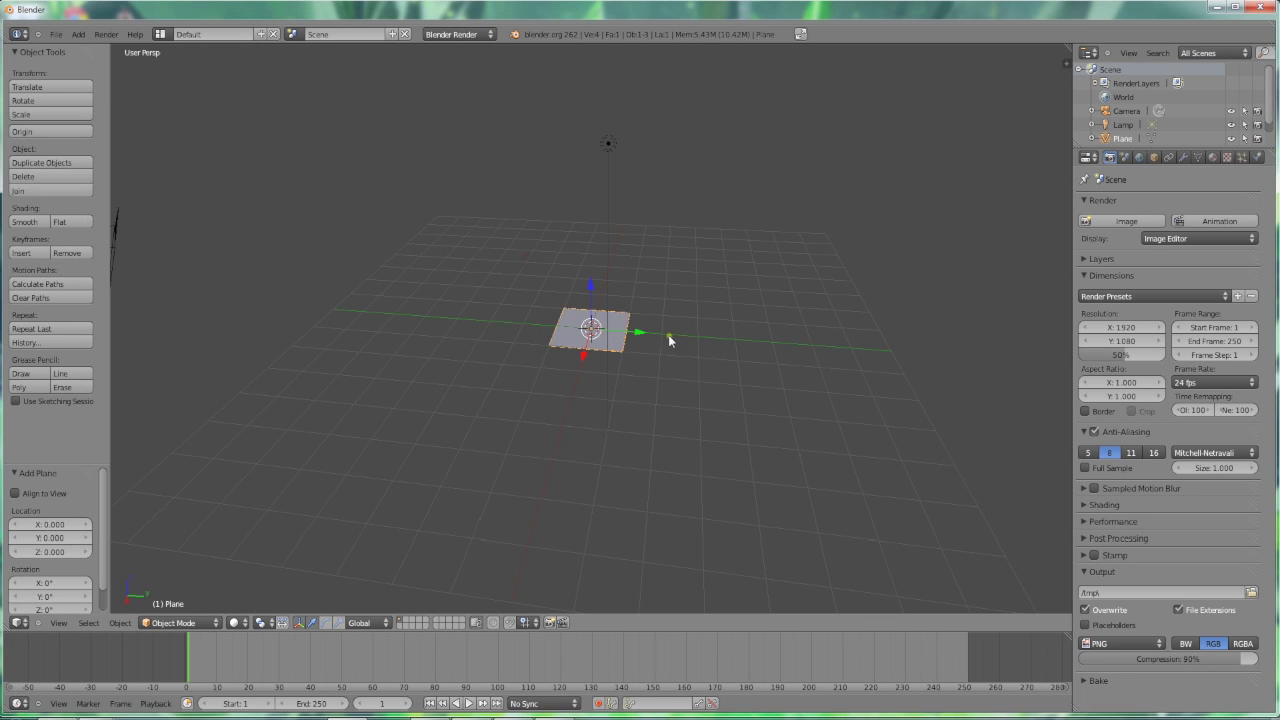
- Show the plane in front orthographic wireframe view and enter Edit Mode with no vertices selected
{"action": "middle_click_drag", "start_coordinate": [670, 341], "coordinate": [533, 345]}
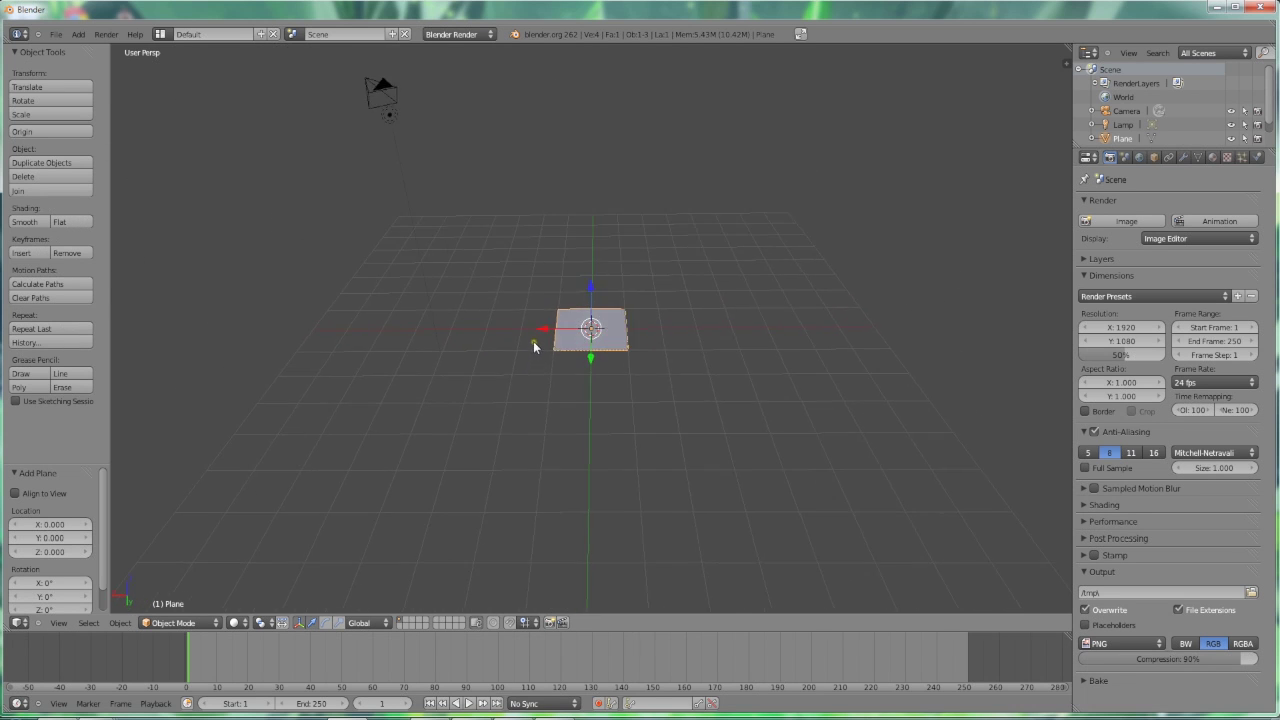
{"action": "key", "text": "KP_1"}
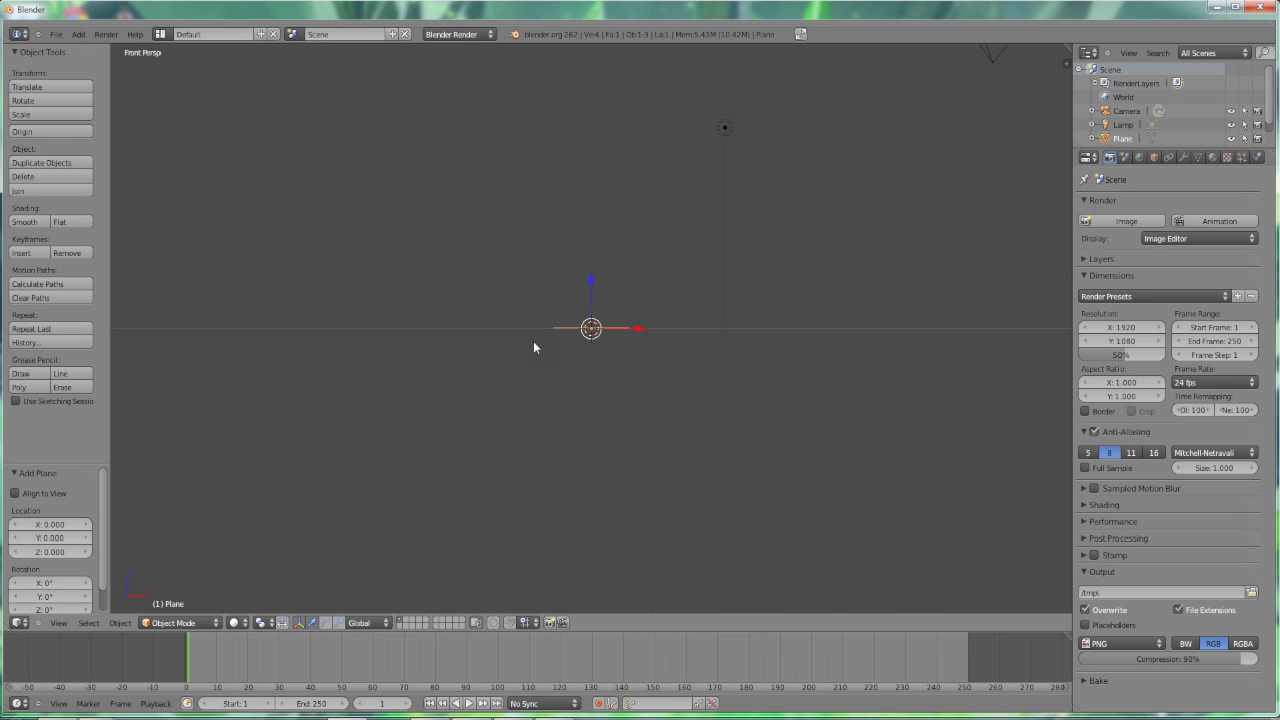
{"action": "key", "text": "KP_5"}
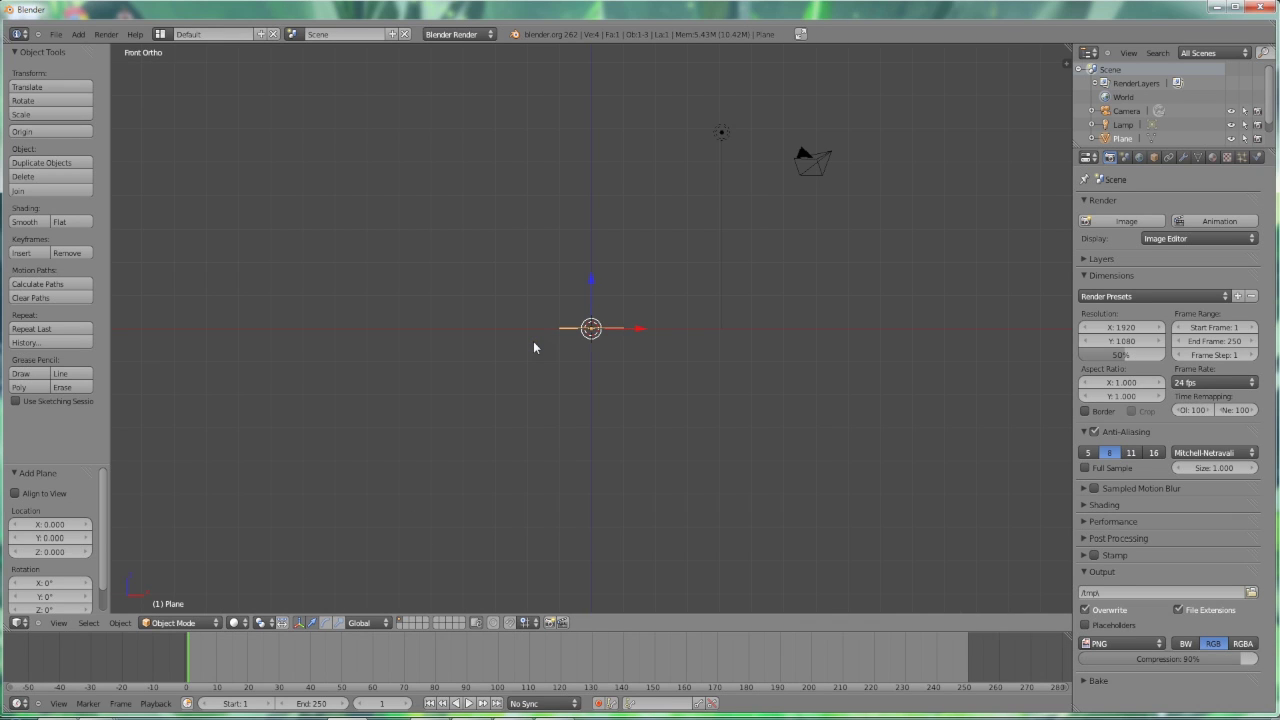
{"action": "key", "text": "z"}
{"action": "key", "text": "a"}
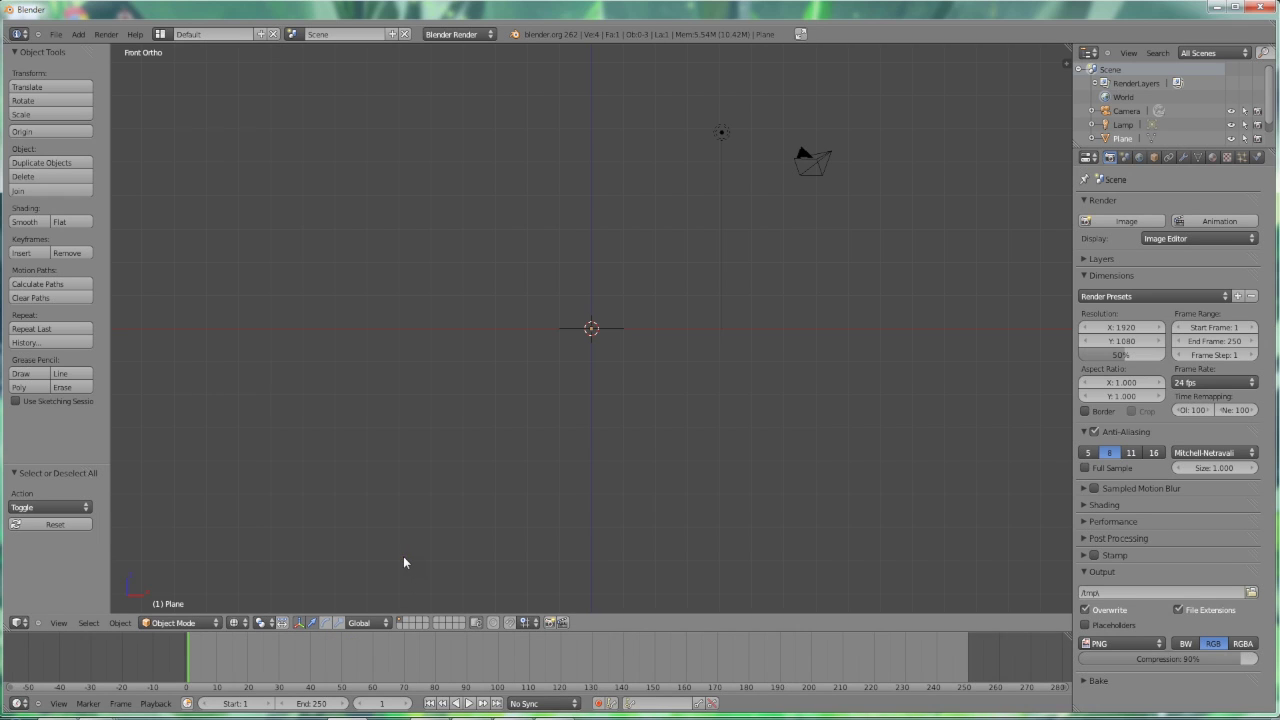
{"action": "key", "text": "Tab"}
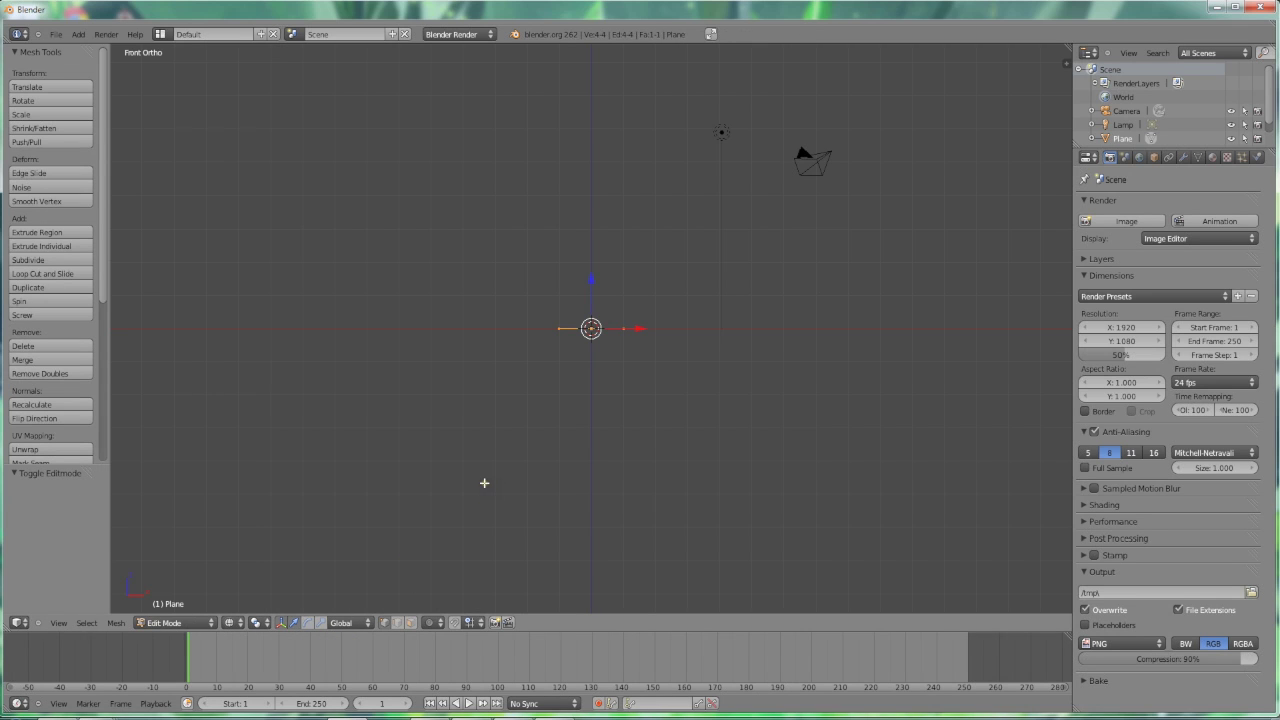
{"action": "left_click", "coordinate": [194, 623]}
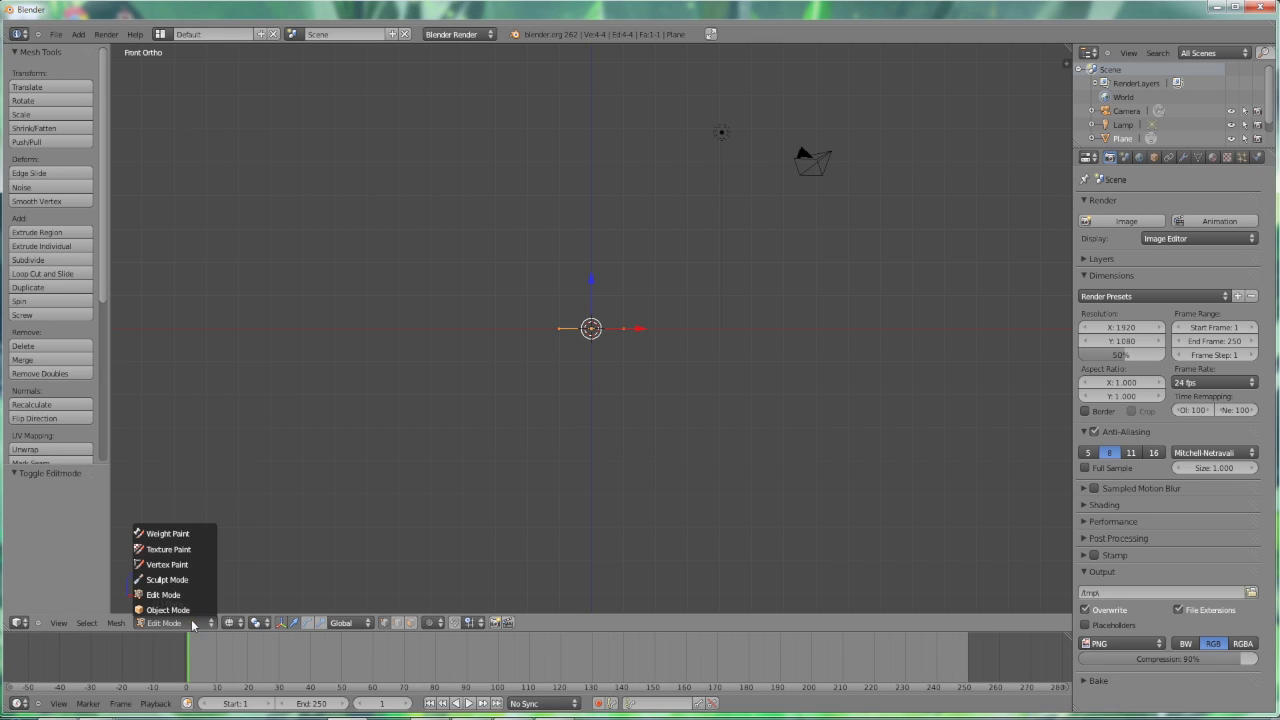
{"action": "key", "text": "a"}
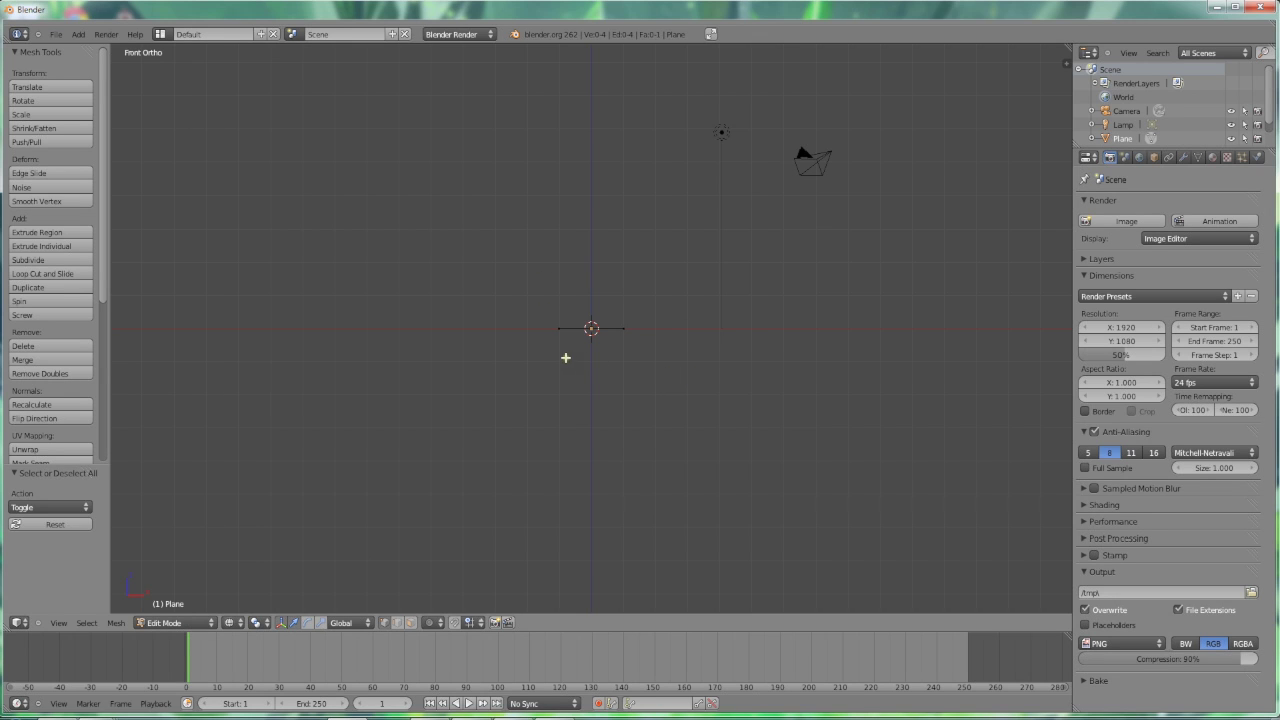
- Circle-select the two vertices on the plane's negative X side and delete them
{"action": "key", "text": "c"}
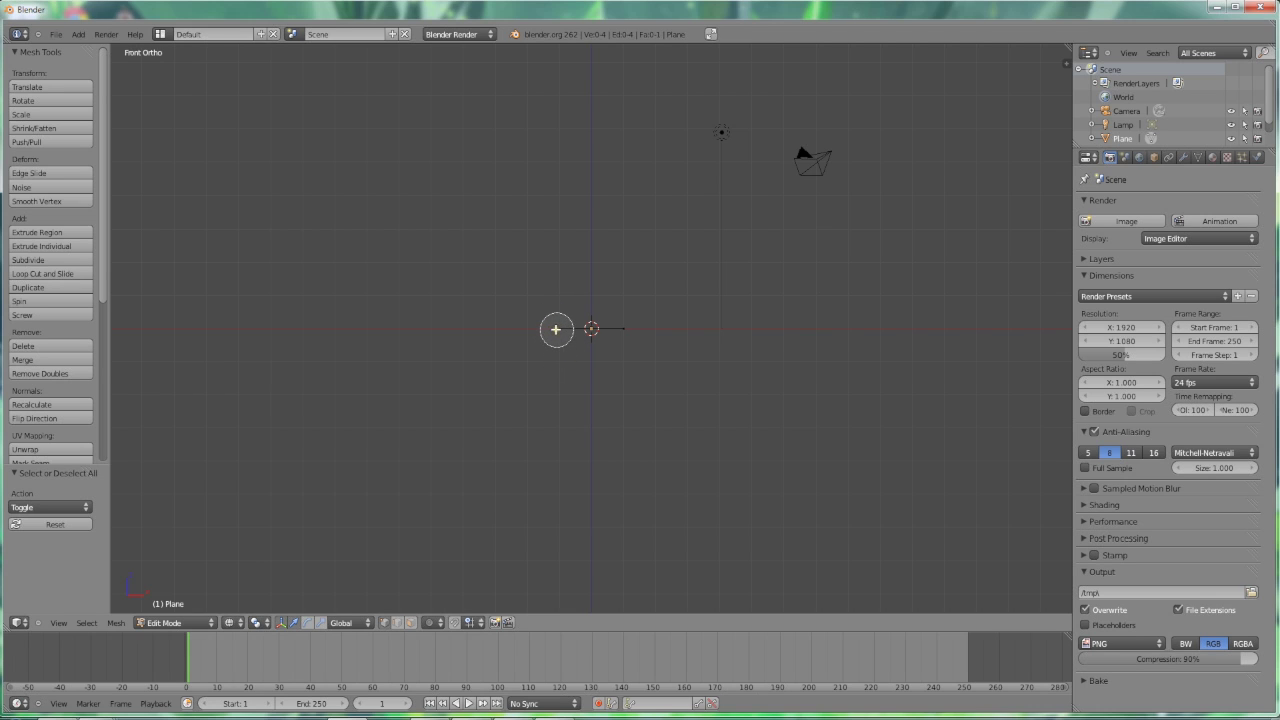
{"action": "scroll", "coordinate": [550, 332], "scroll_direction": "down", "scroll_amount": 3}
{"action": "left_click", "coordinate": [556, 336]}
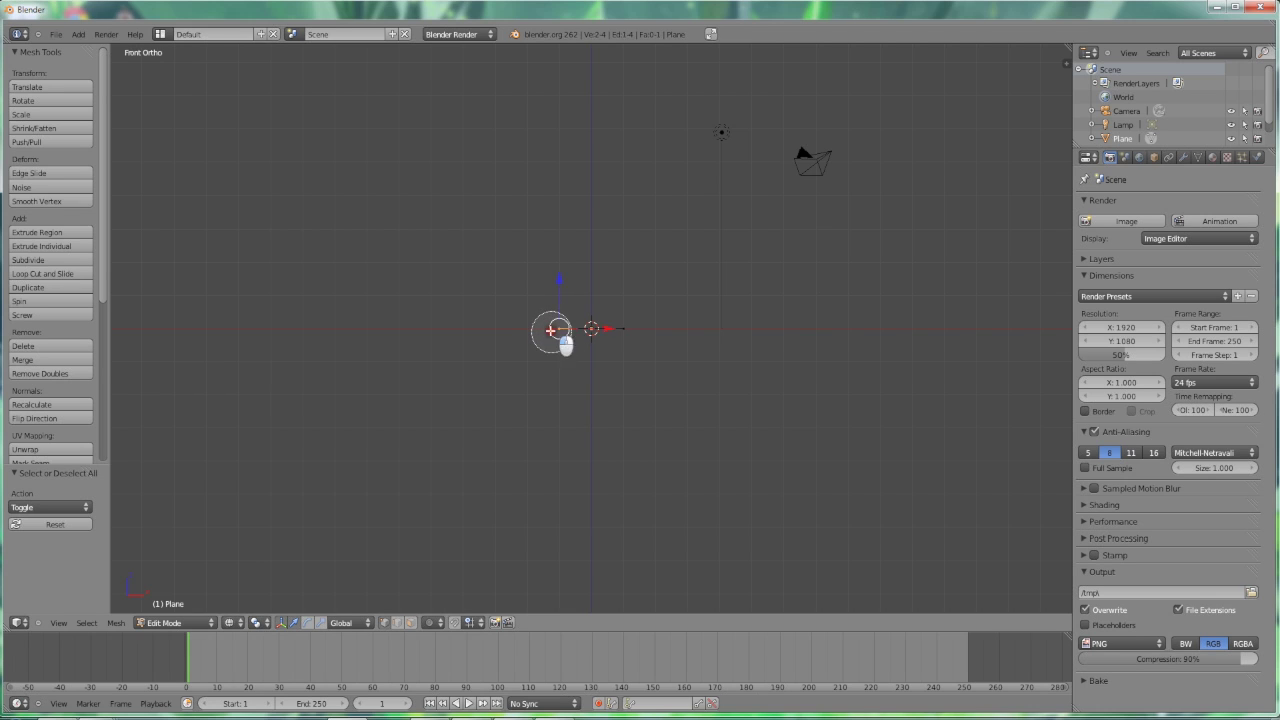
{"action": "key", "text": "Escape"}
{"action": "middle_click_drag", "start_coordinate": [532, 294], "coordinate": [494, 332]}
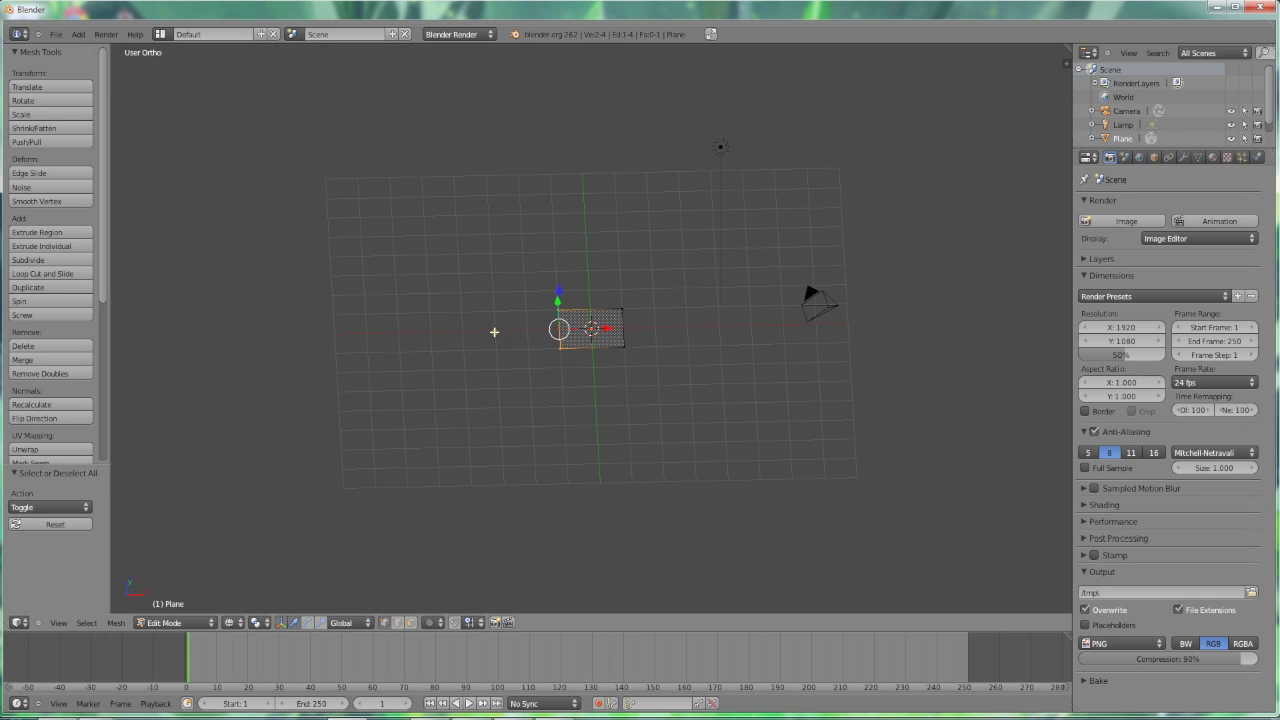
{"action": "key", "text": "x"}
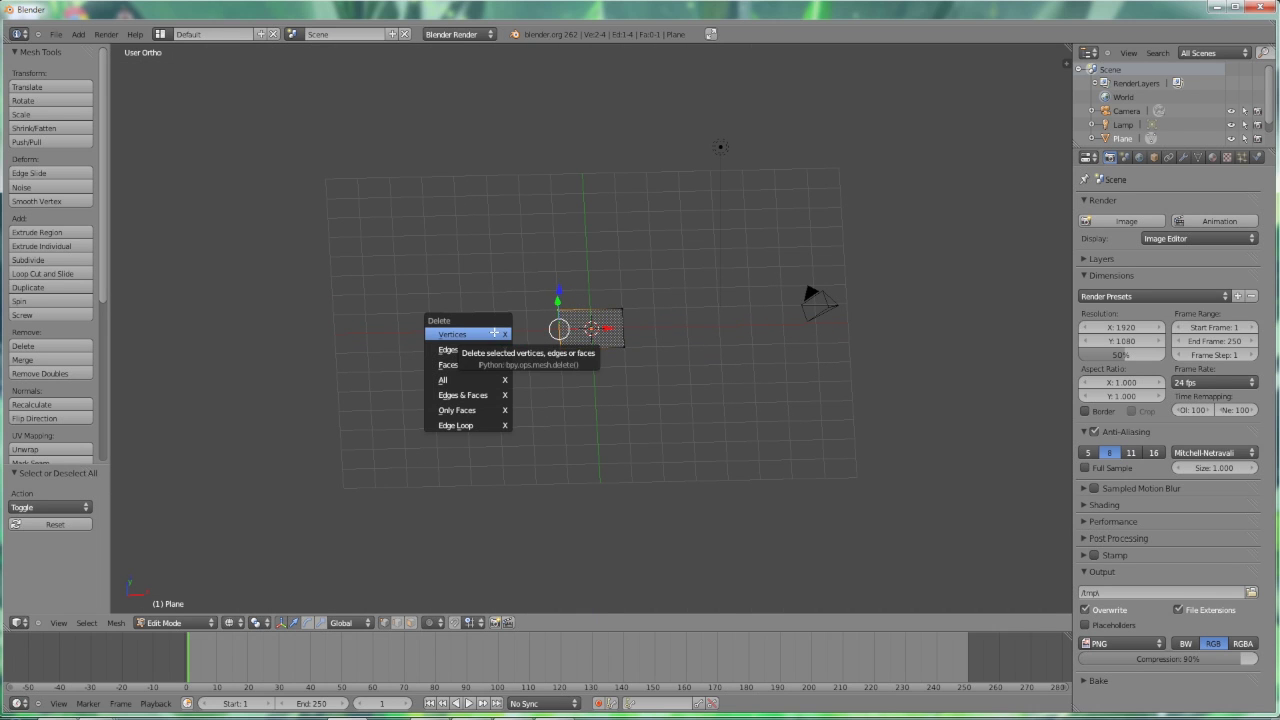
{"action": "left_click", "coordinate": [494, 332]}
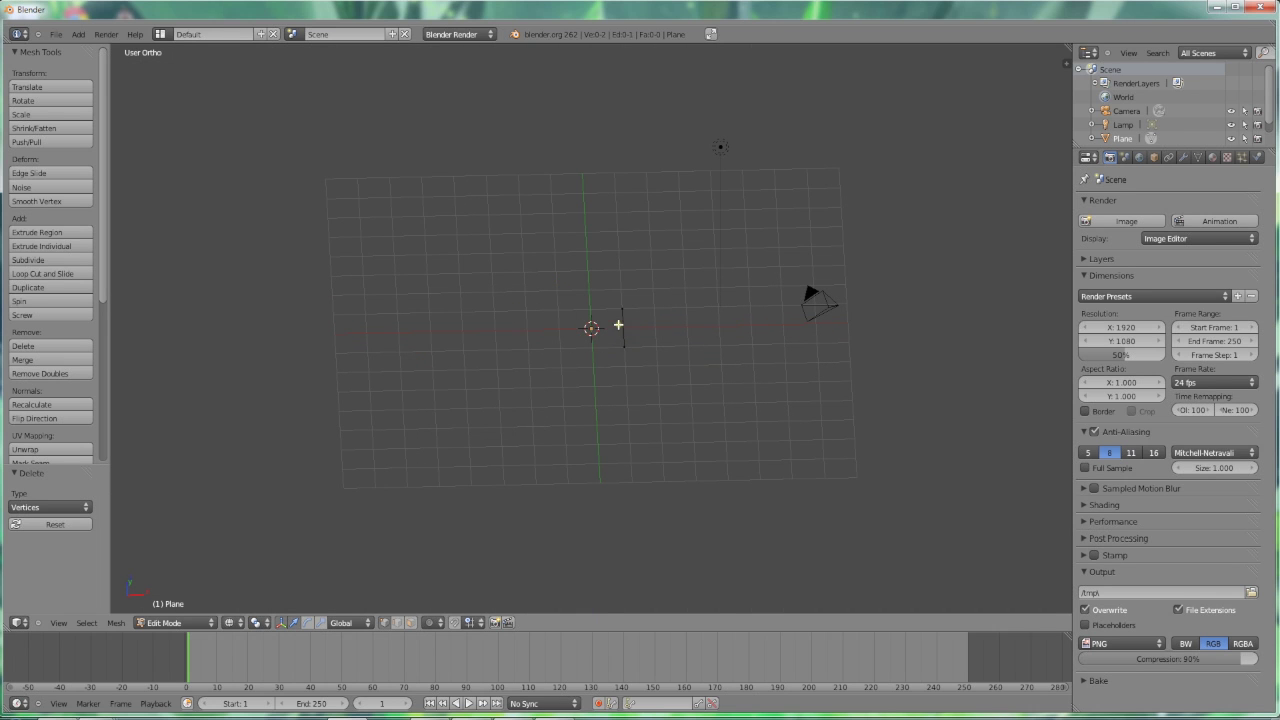
- Delete the rear one of the two remaining vertices and snap the last vertex to the 3D cursor
{"action": "right_click", "coordinate": [621, 309]}
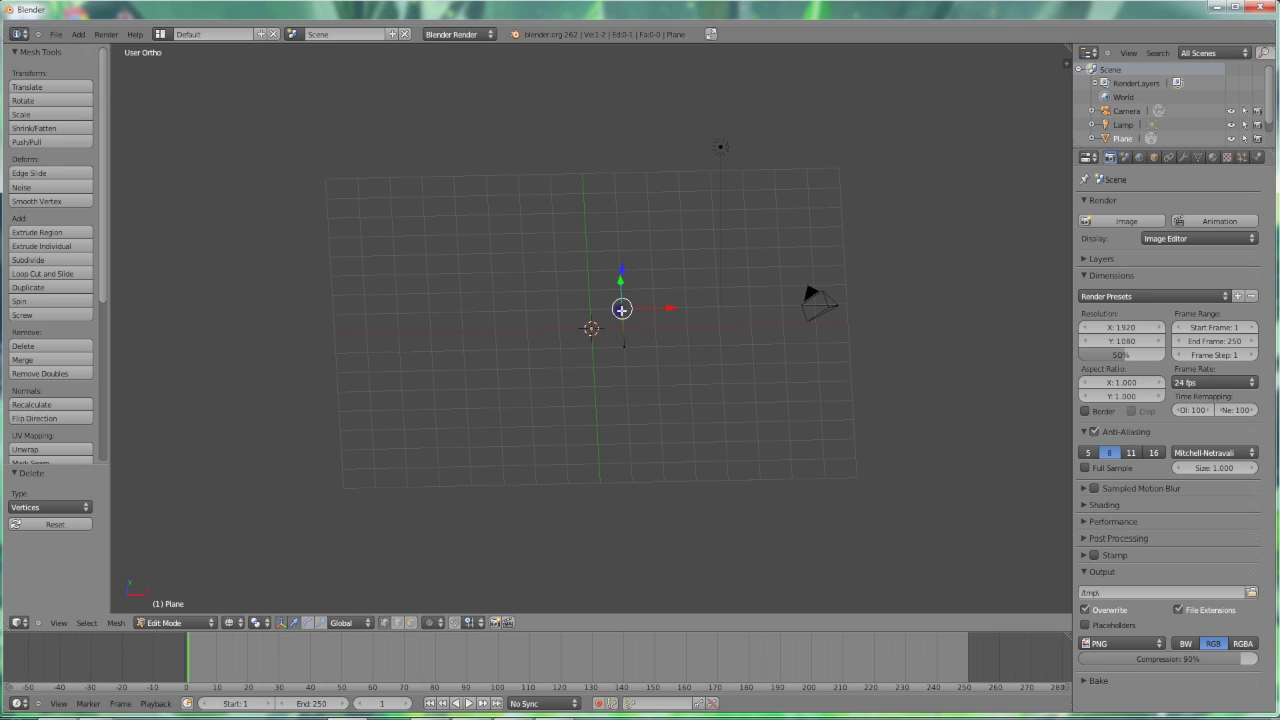
{"action": "key", "text": "x"}
{"action": "left_click", "coordinate": [714, 338]}
{"action": "right_click", "coordinate": [621, 349]}
{"action": "key", "text": "shift+s"}
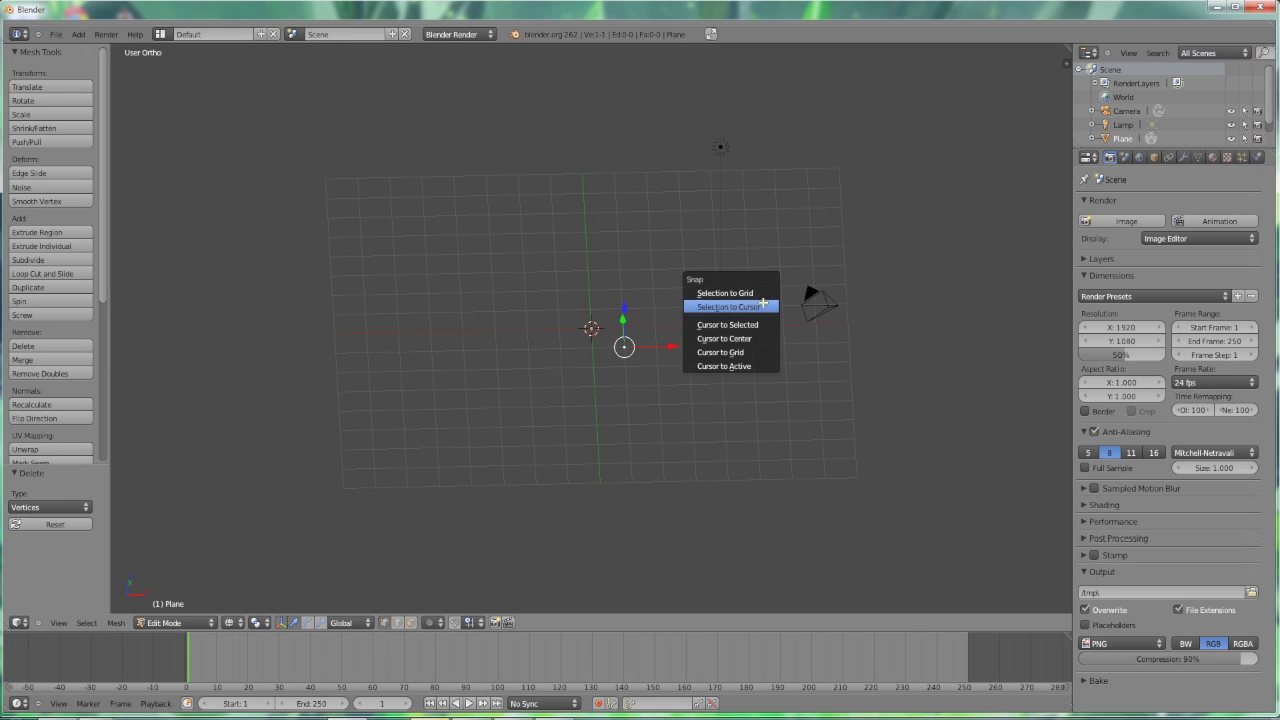
{"action": "left_click", "coordinate": [772, 309]}
- In front view, extrude the vertex about 3.02 units along the X axis to form the base line of the glass
{"action": "middle_click_drag", "start_coordinate": [680, 383], "coordinate": [673, 336]}
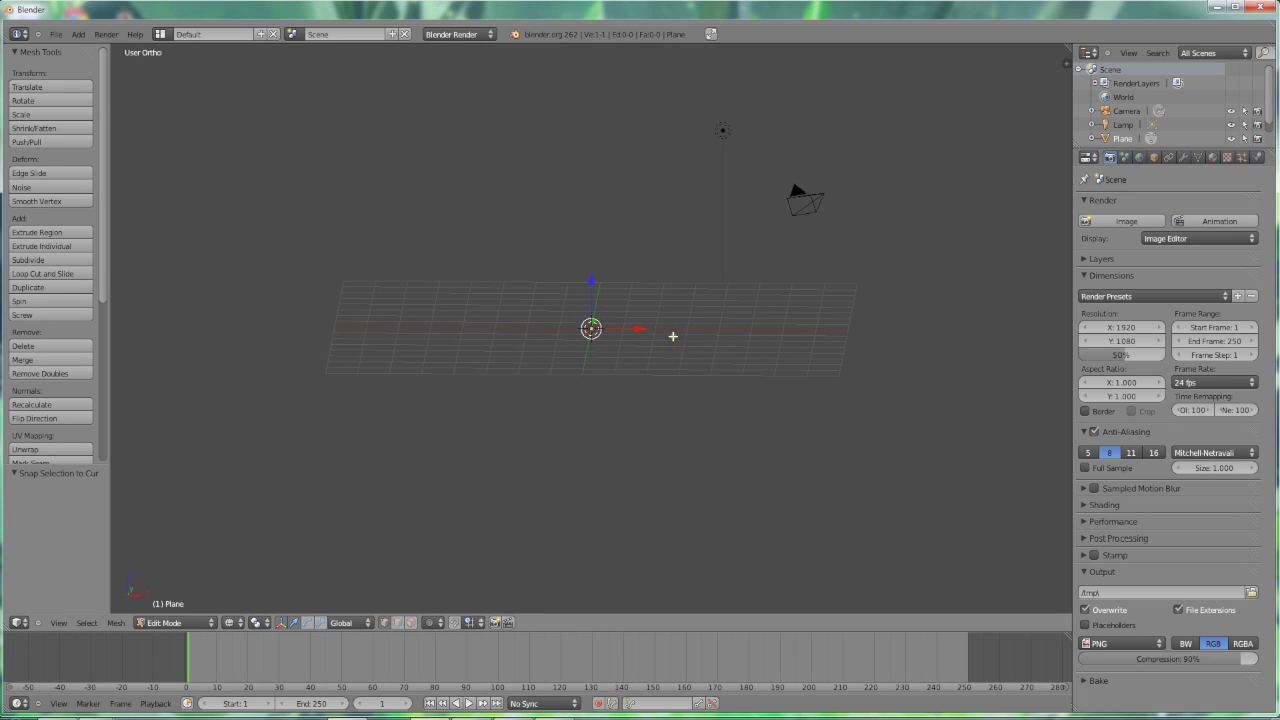
{"action": "key", "text": "KP_1"}
{"action": "key", "text": "e"}
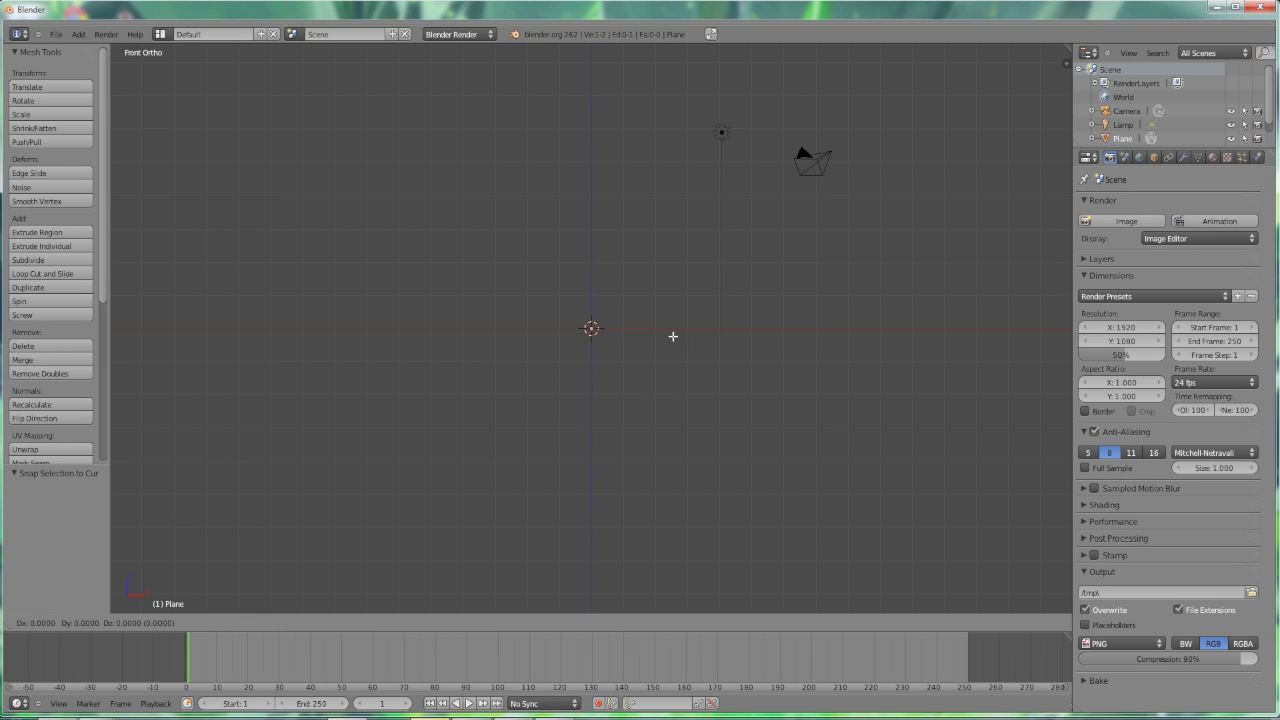
{"action": "key", "text": "x"}
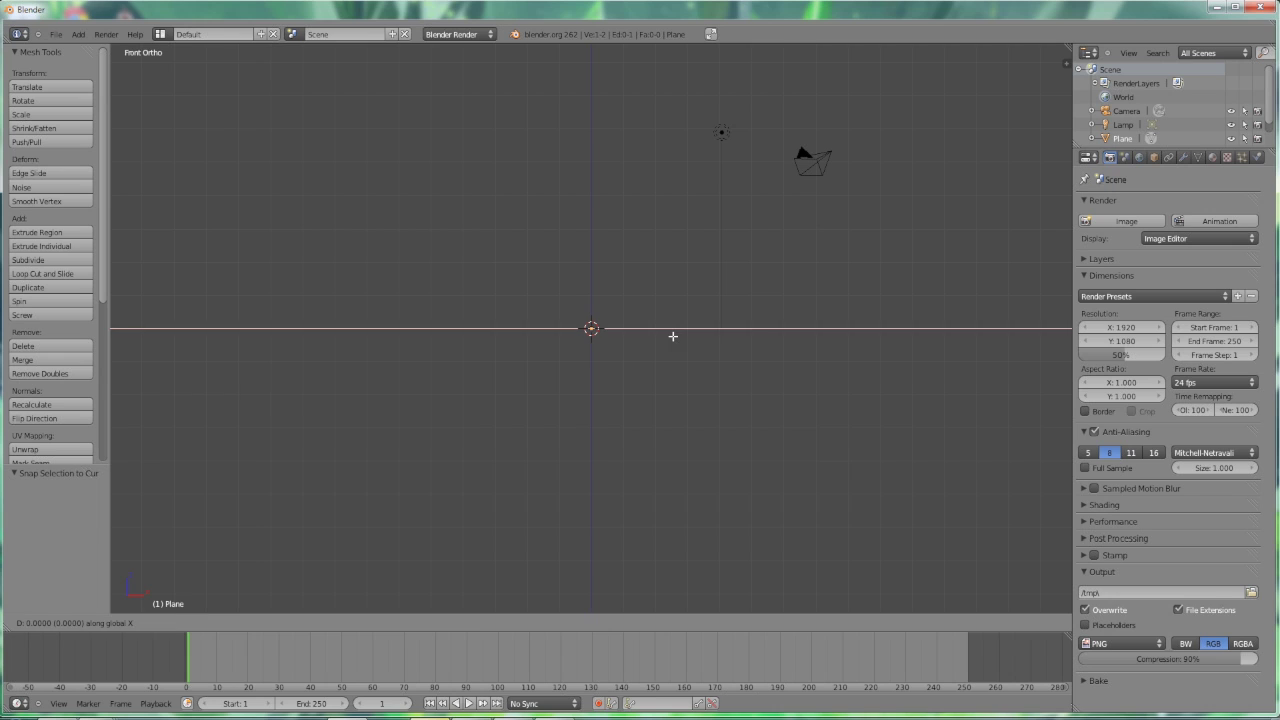
{"action": "left_click", "coordinate": [769, 353]}
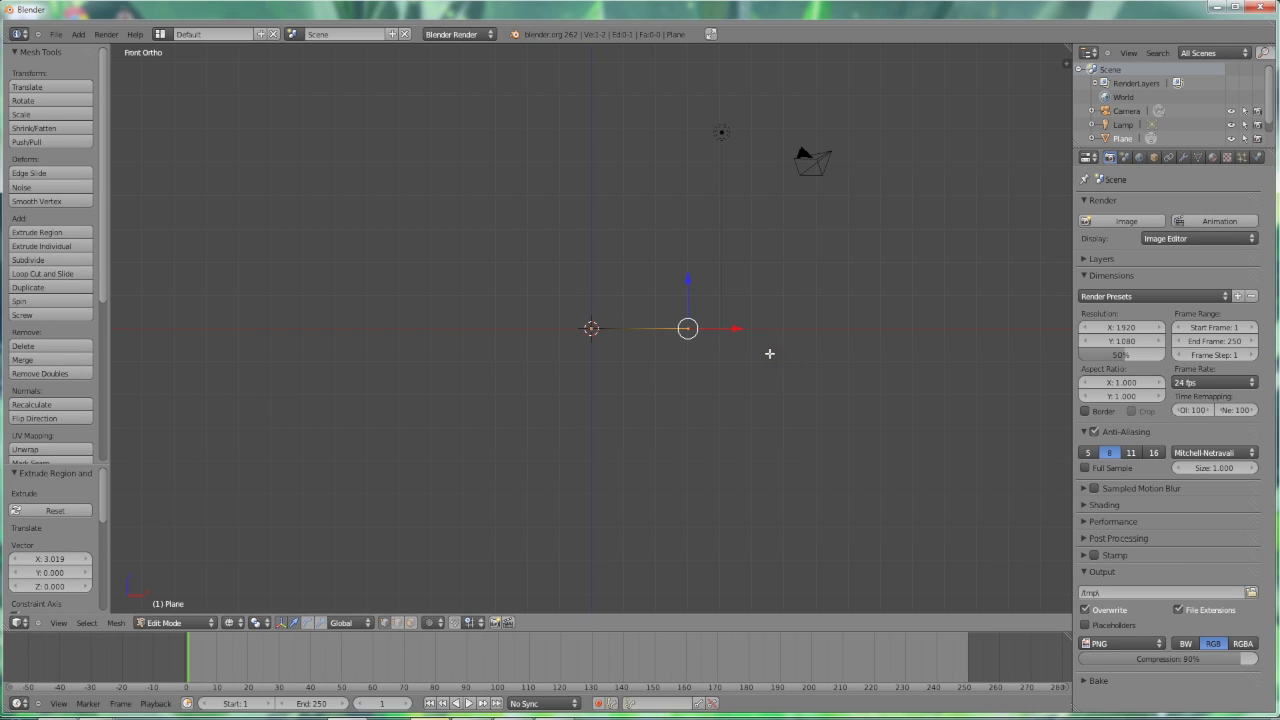
- Extrude the outer end vertex five times upward and inward to outline the curved foot of the glass
{"action": "key", "text": "e"}
{"action": "left_click", "coordinate": [752, 340]}
{"action": "key", "text": "e"}
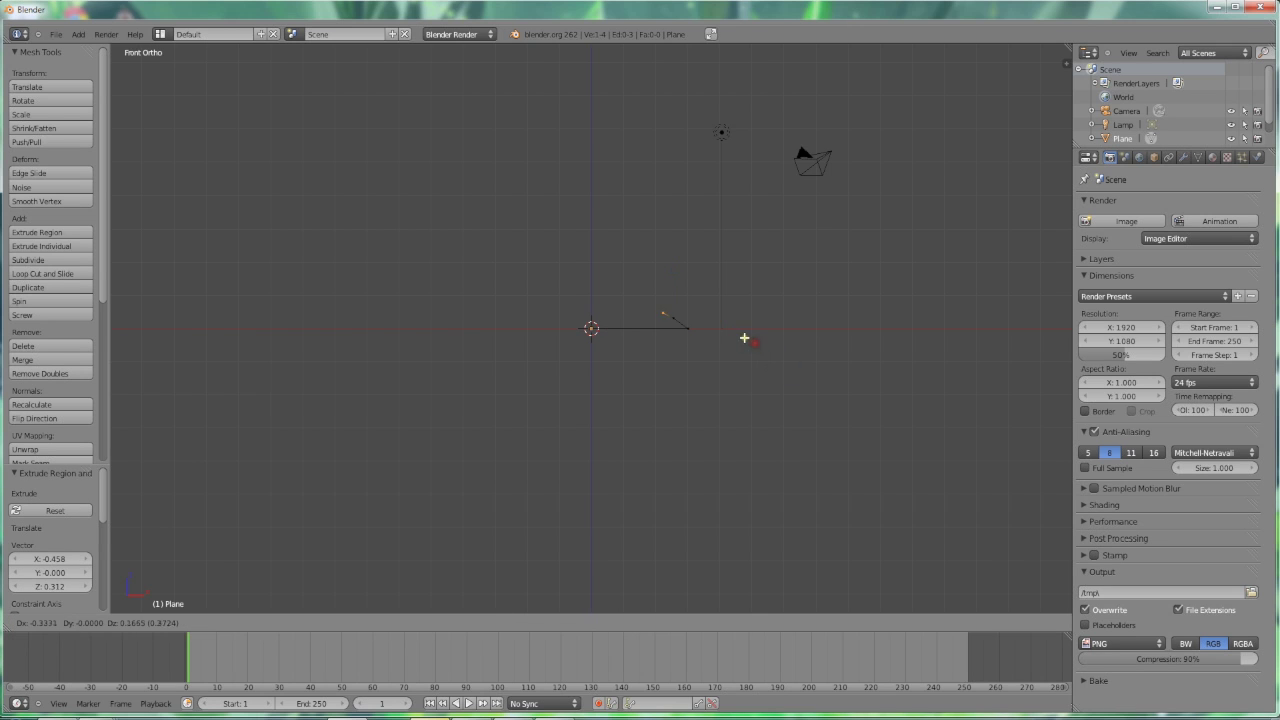
{"action": "left_click", "coordinate": [734, 331]}
{"action": "key", "text": "e"}
{"action": "left_click", "coordinate": [718, 315]}
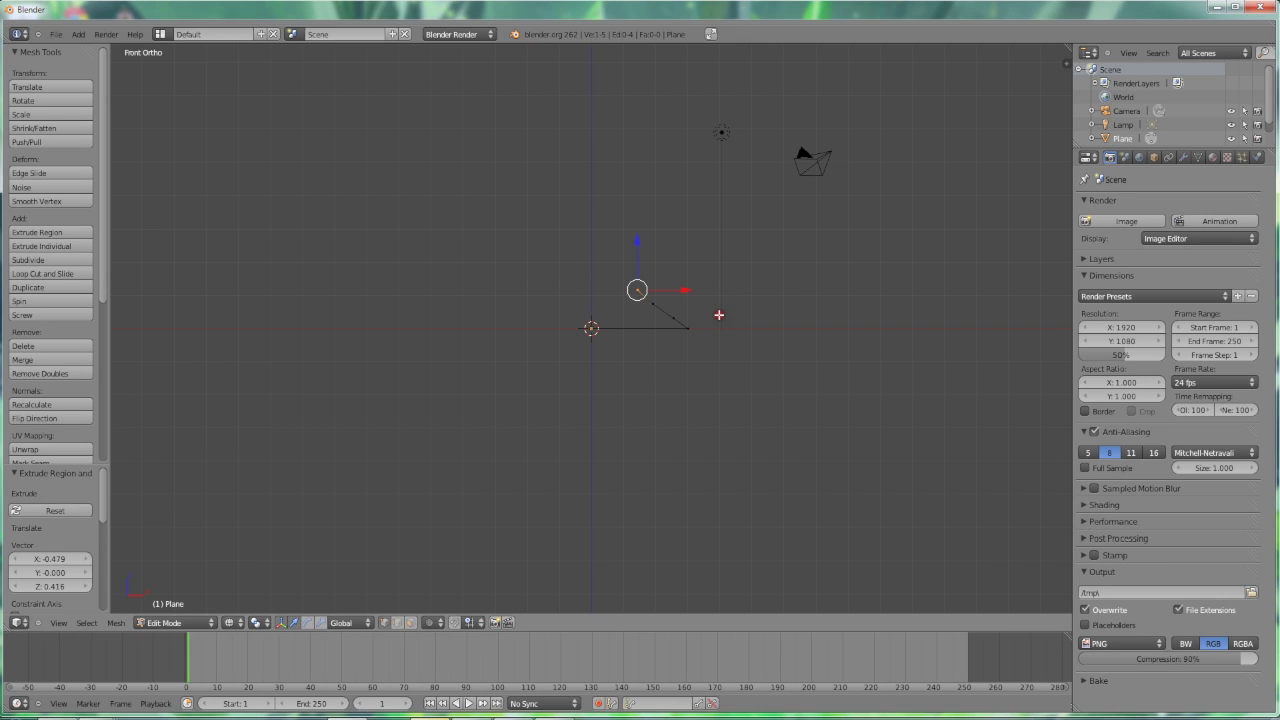
{"action": "key", "text": "e"}
{"action": "left_click", "coordinate": [702, 292]}
{"action": "key", "text": "e"}
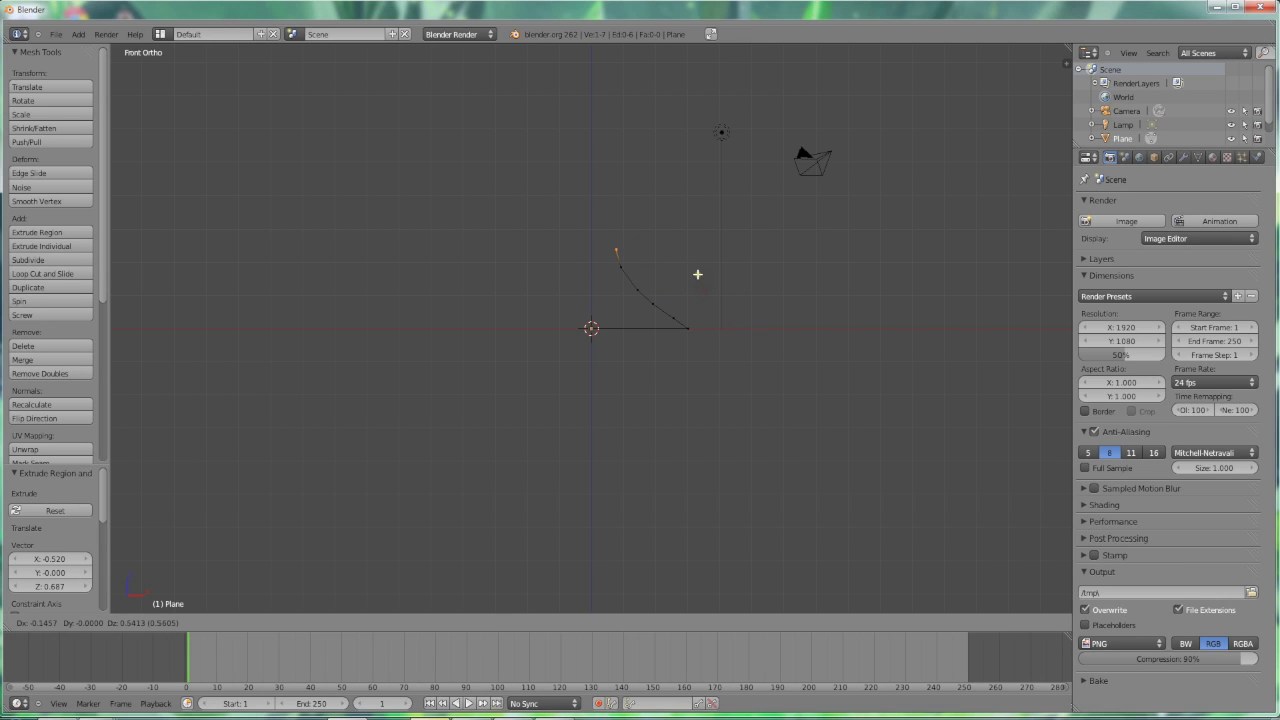
{"action": "left_click", "coordinate": [694, 267]}
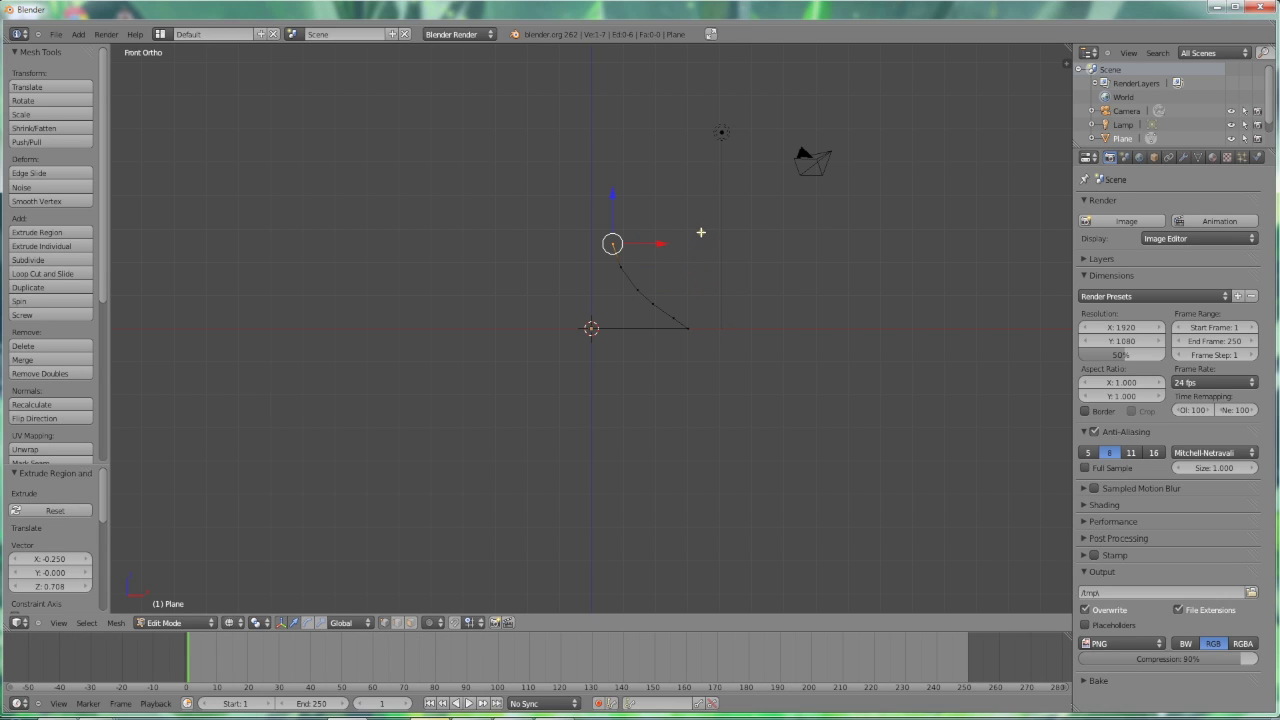
- Extrude five more vertices almost straight up near the Z axis to outline the narrow stem
{"action": "middle_click_drag", "start_coordinate": [700, 234], "coordinate": [691, 340], "text": "shift"}
{"action": "key", "text": "e"}
{"action": "left_click", "coordinate": [680, 358]}
{"action": "key", "text": "e"}
{"action": "left_click", "coordinate": [673, 322]}
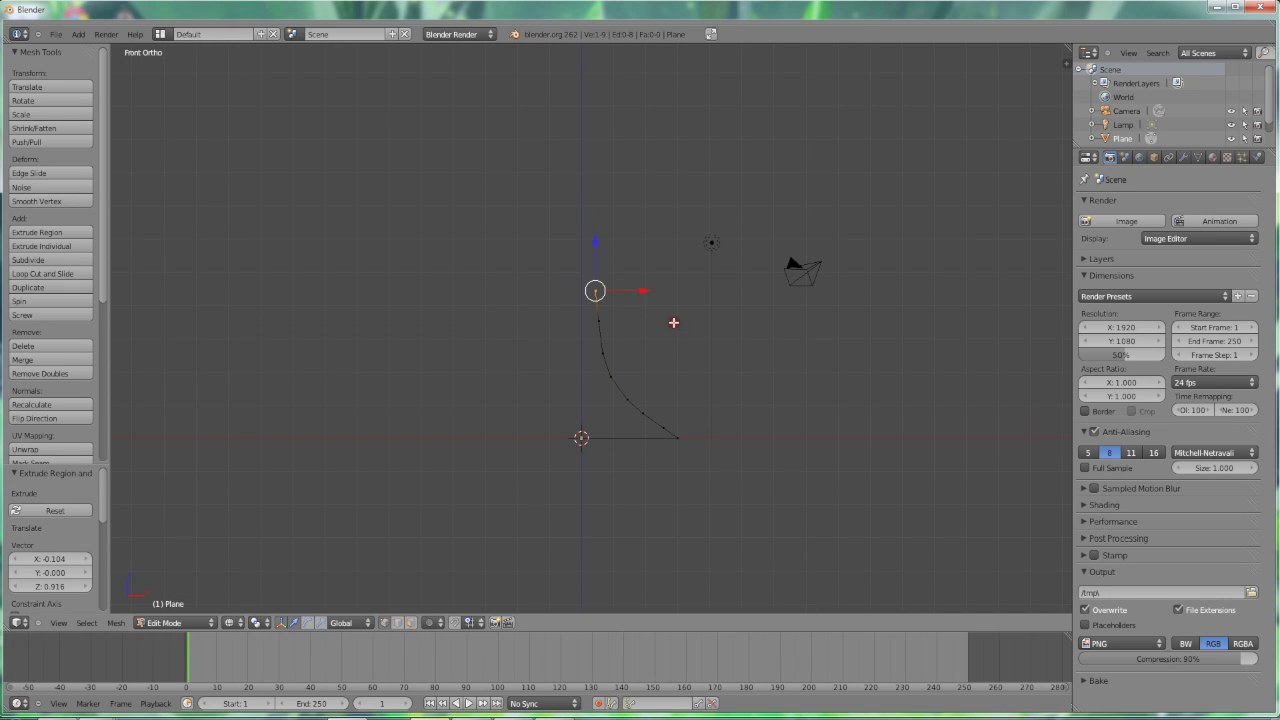
{"action": "key", "text": "e"}
{"action": "left_click", "coordinate": [674, 290]}
{"action": "key", "text": "e"}
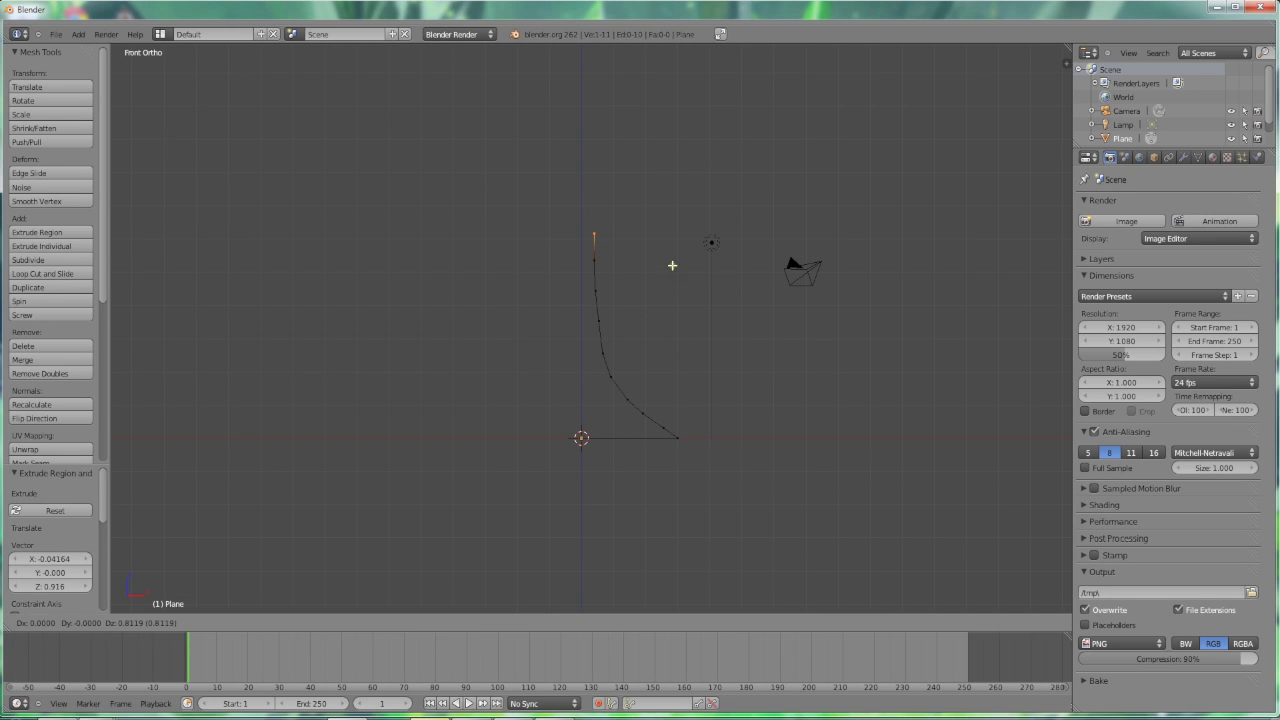
{"action": "left_click", "coordinate": [673, 264]}
{"action": "key", "text": "e"}
{"action": "left_click", "coordinate": [676, 226]}
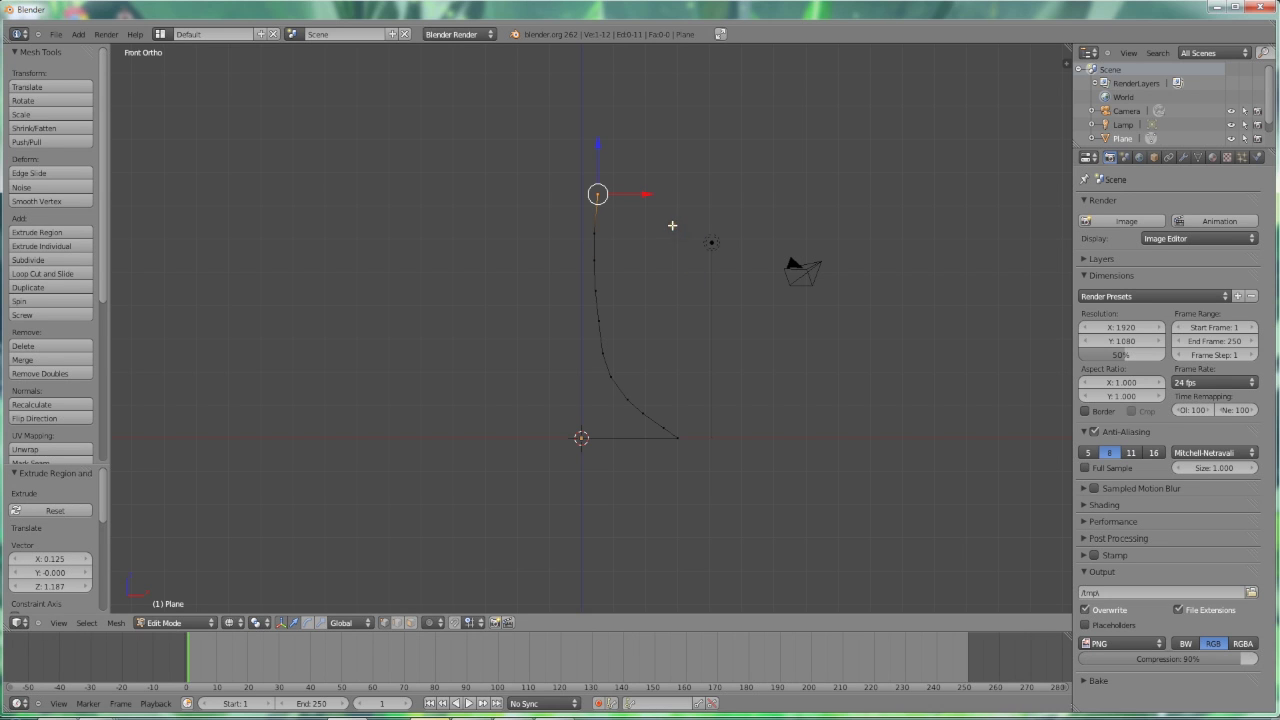
- Extrude vertices upward and outward from the stem's top to outline the flared lower part of the bowl
{"action": "middle_click_drag", "start_coordinate": [672, 226], "coordinate": [654, 331], "text": "shift"}
{"action": "key", "text": "e"}
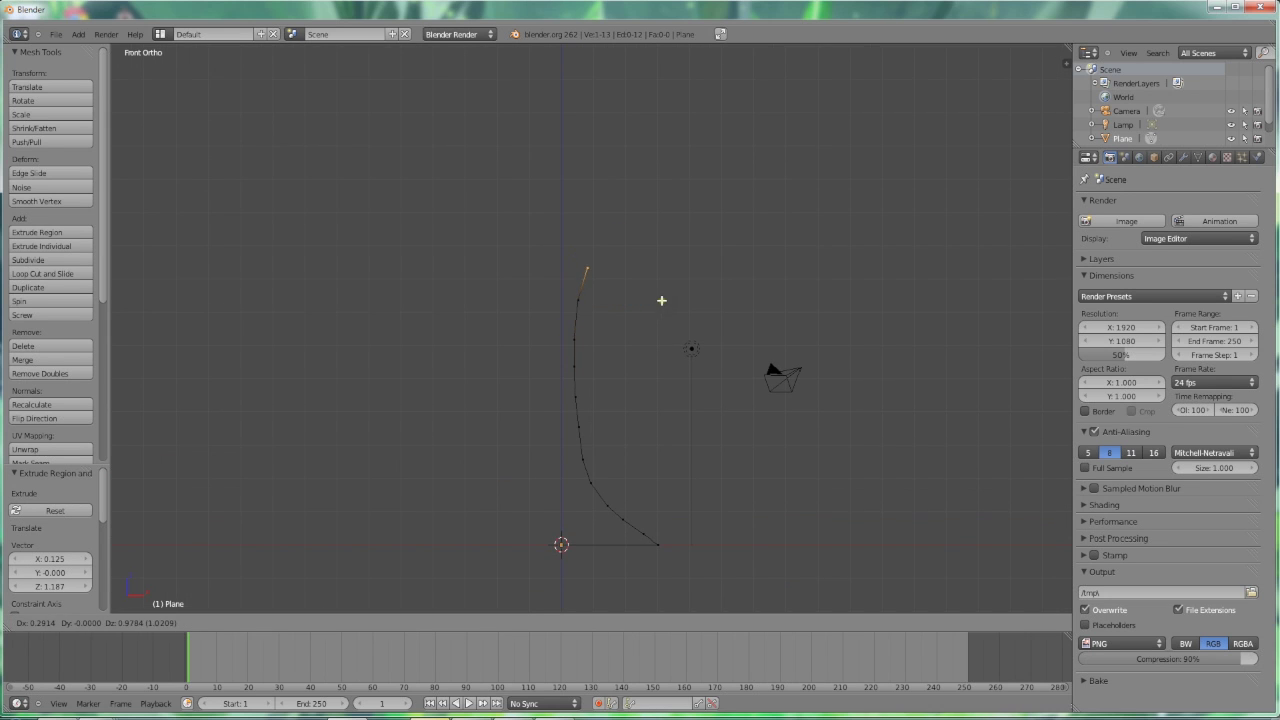
{"action": "left_click", "coordinate": [679, 264]}
{"action": "key", "text": "e"}
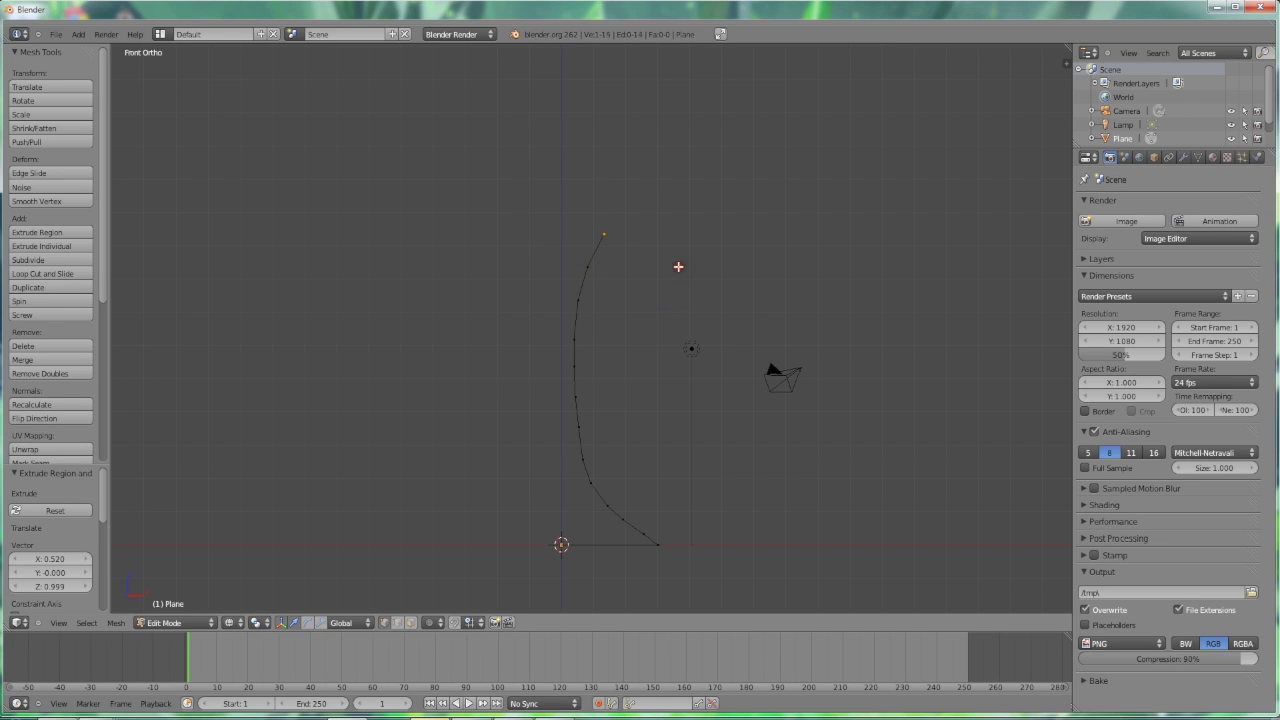
{"action": "left_click", "coordinate": [718, 203]}
{"action": "key", "text": "e"}
{"action": "left_click", "coordinate": [726, 173]}
- Extrude further vertices nearly vertically above the flare to outline the upper wall of the bowl
{"action": "key", "text": "e"}
{"action": "left_click", "coordinate": [729, 135]}
{"action": "key", "text": "e"}
{"action": "left_click", "coordinate": [731, 95]}
{"action": "middle_click_drag", "start_coordinate": [726, 103], "coordinate": [714, 206], "text": "shift"}
{"action": "middle_click_drag", "start_coordinate": [716, 396], "coordinate": [716, 338], "text": "shift"}
{"action": "key", "text": "e"}
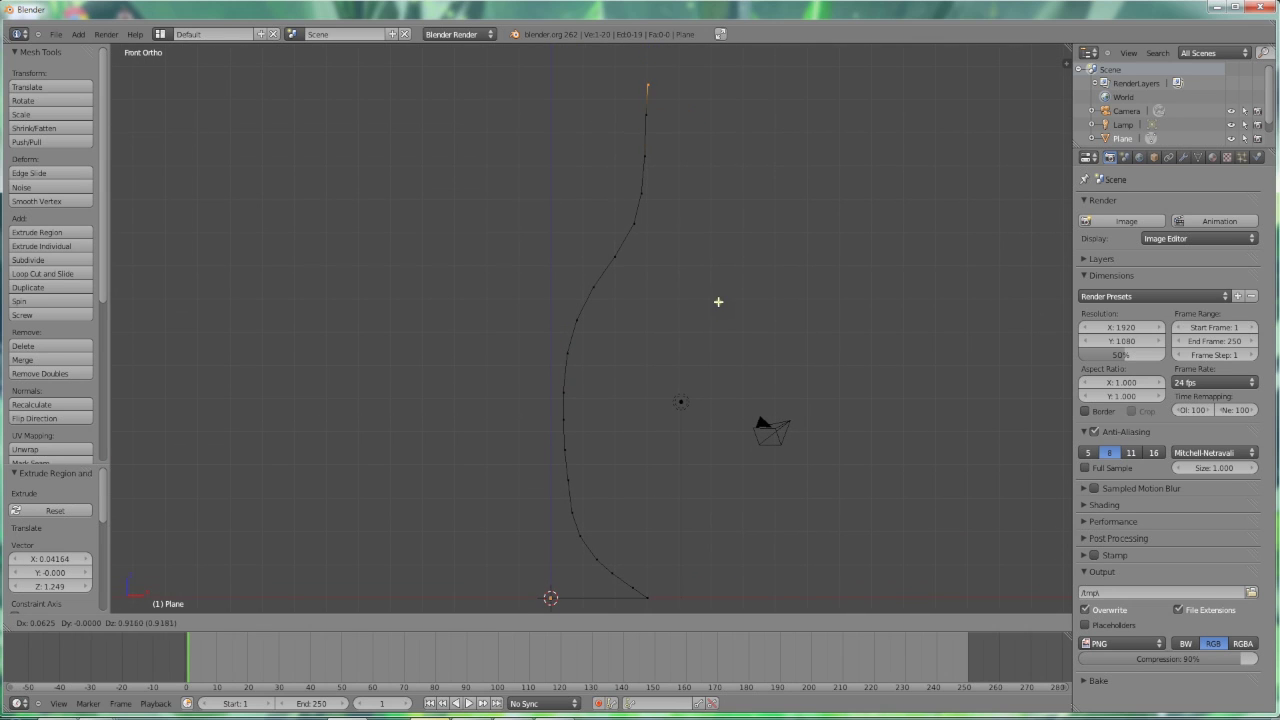
{"action": "left_click", "coordinate": [717, 284]}
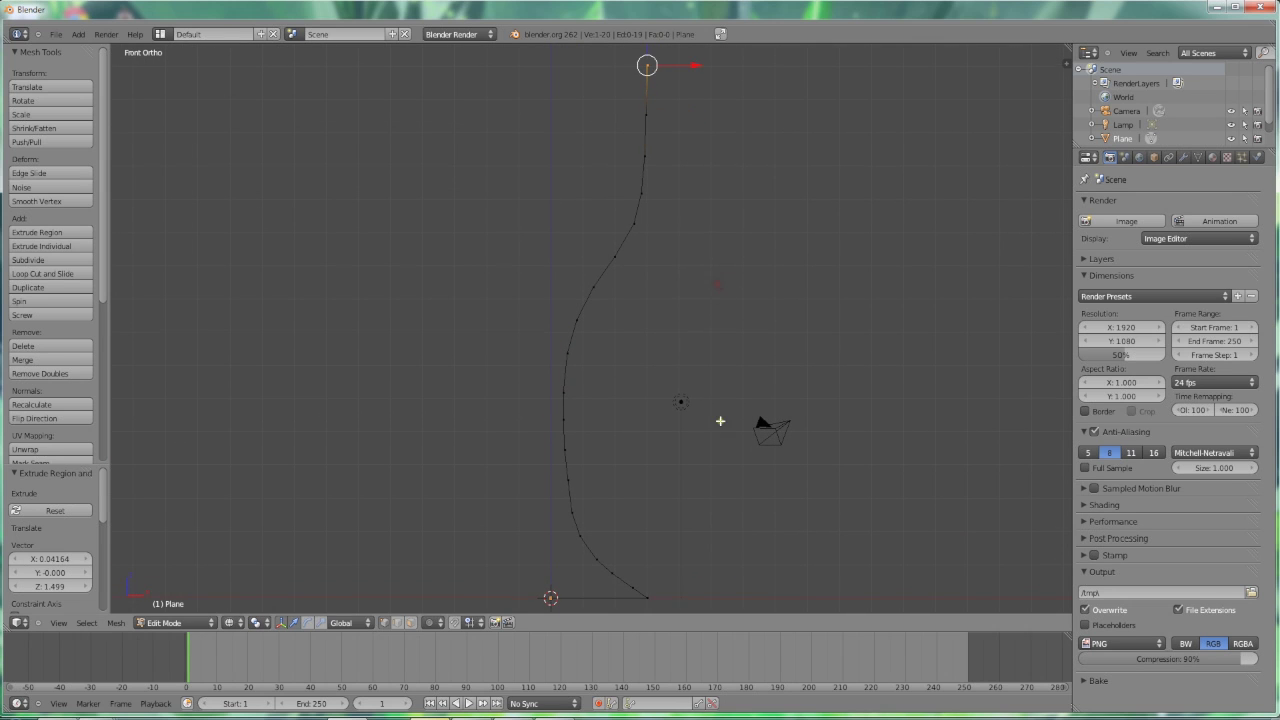
- Select the whole half profile and add a Screw modifier to spin it around the Z axis
{"action": "mouse_move", "coordinate": [720, 423]}
{"action": "middle_mouse_down", "text": "shift"}
{"action": "mouse_move", "coordinate": [723, 349]}
{"action": "mouse_move", "coordinate": [723, 428]}
{"action": "middle_mouse_up", "text": "shift"}
{"action": "scroll", "coordinate": [723, 428], "scroll_direction": "down", "scroll_amount": 1}
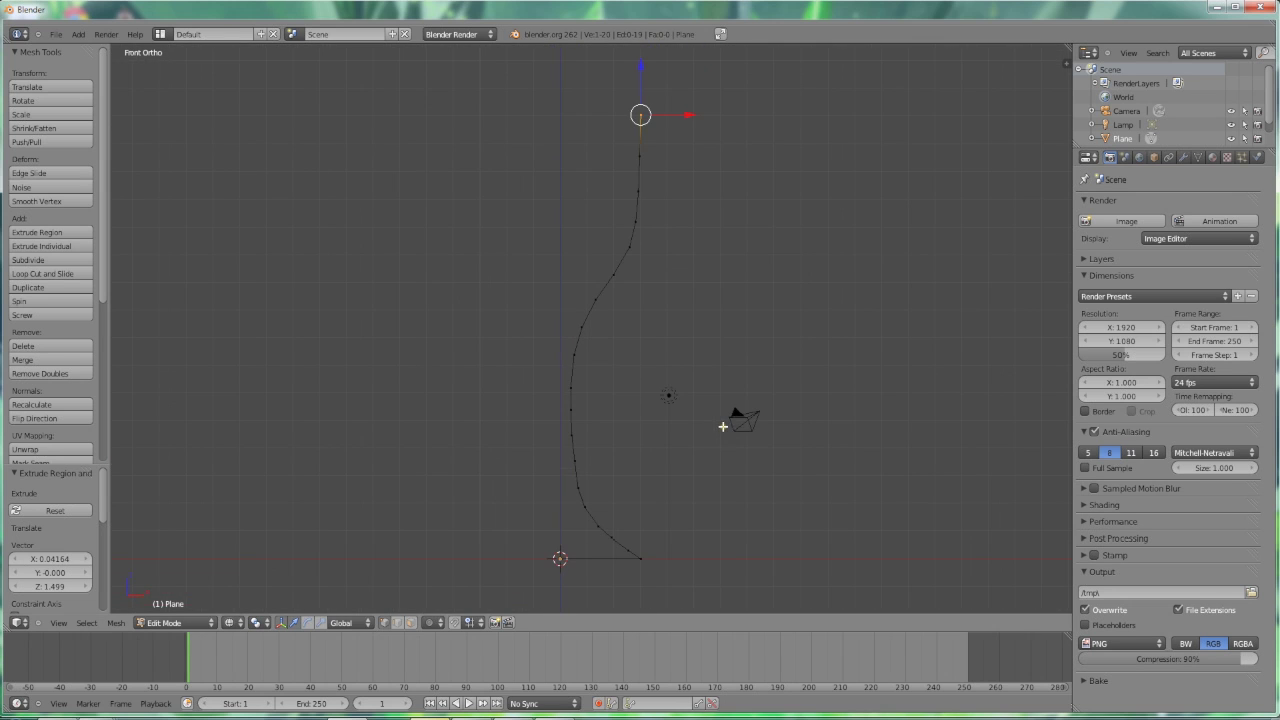
{"action": "key", "text": "a"}
{"action": "key", "text": "a"}
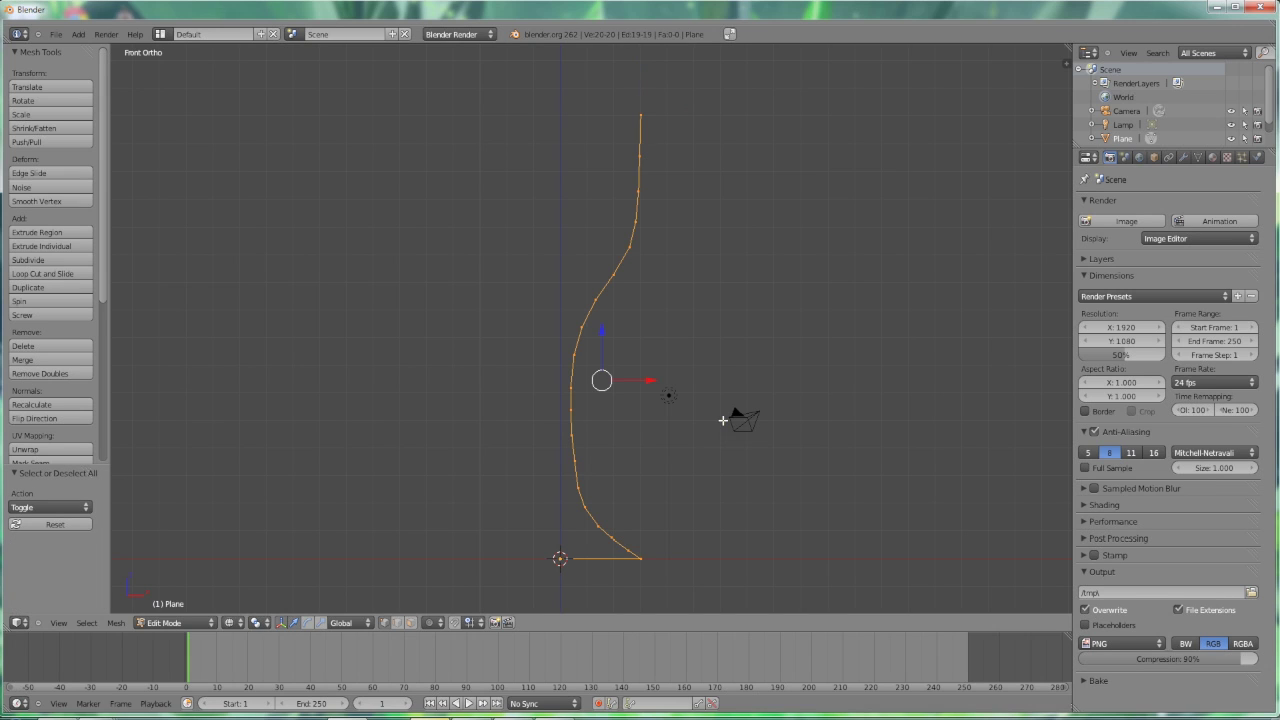
{"action": "key", "text": "a"}
{"action": "key", "text": "a"}
{"action": "left_click", "coordinate": [1183, 158]}
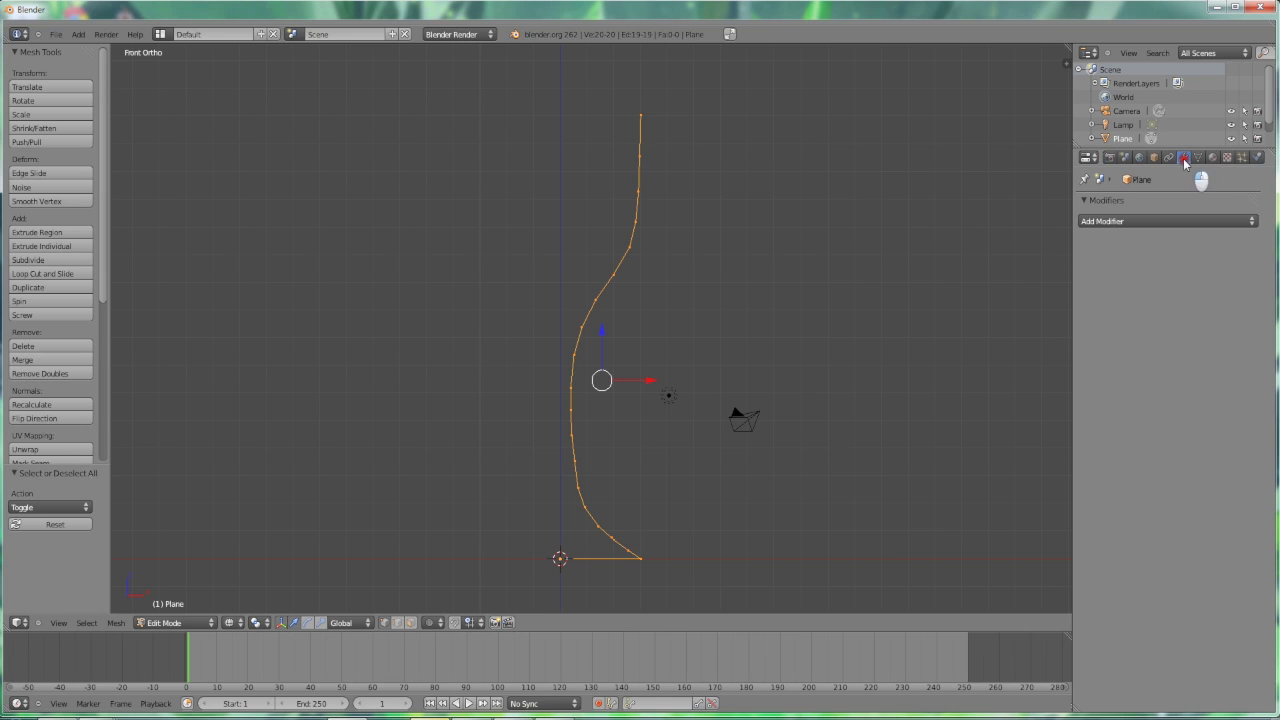
{"action": "left_click", "coordinate": [1177, 222]}
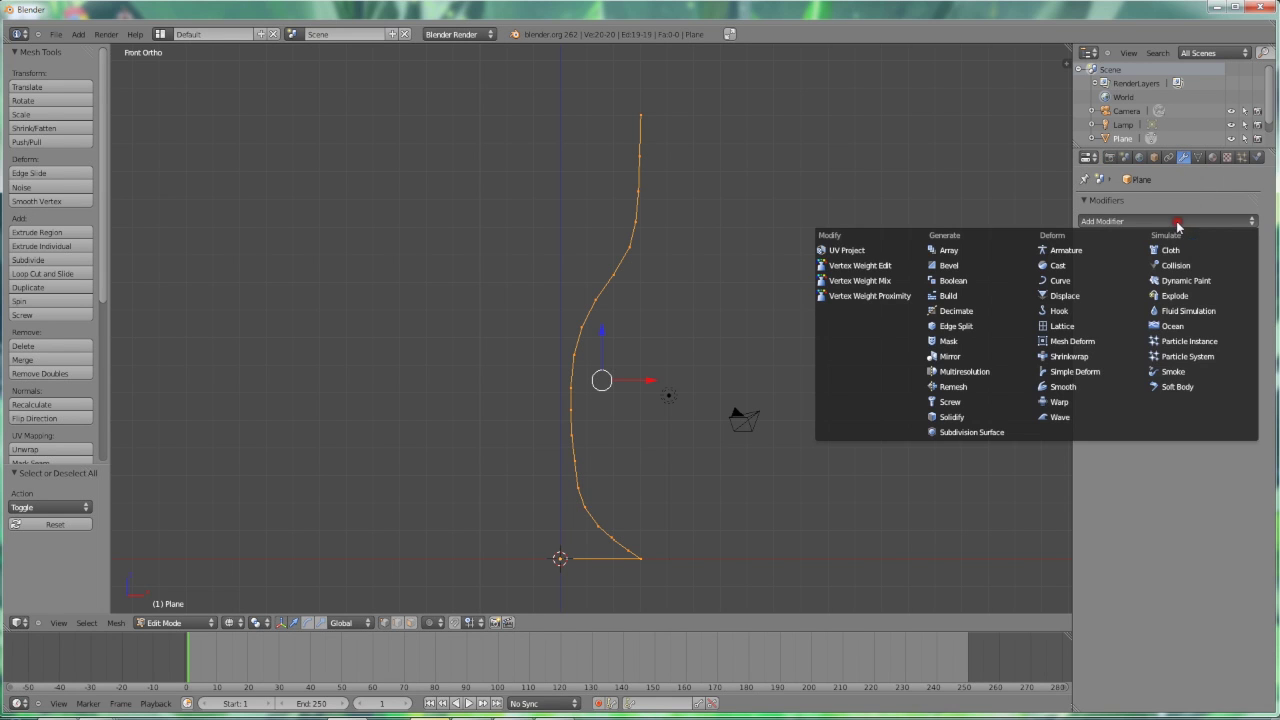
{"action": "left_click", "coordinate": [984, 406]}
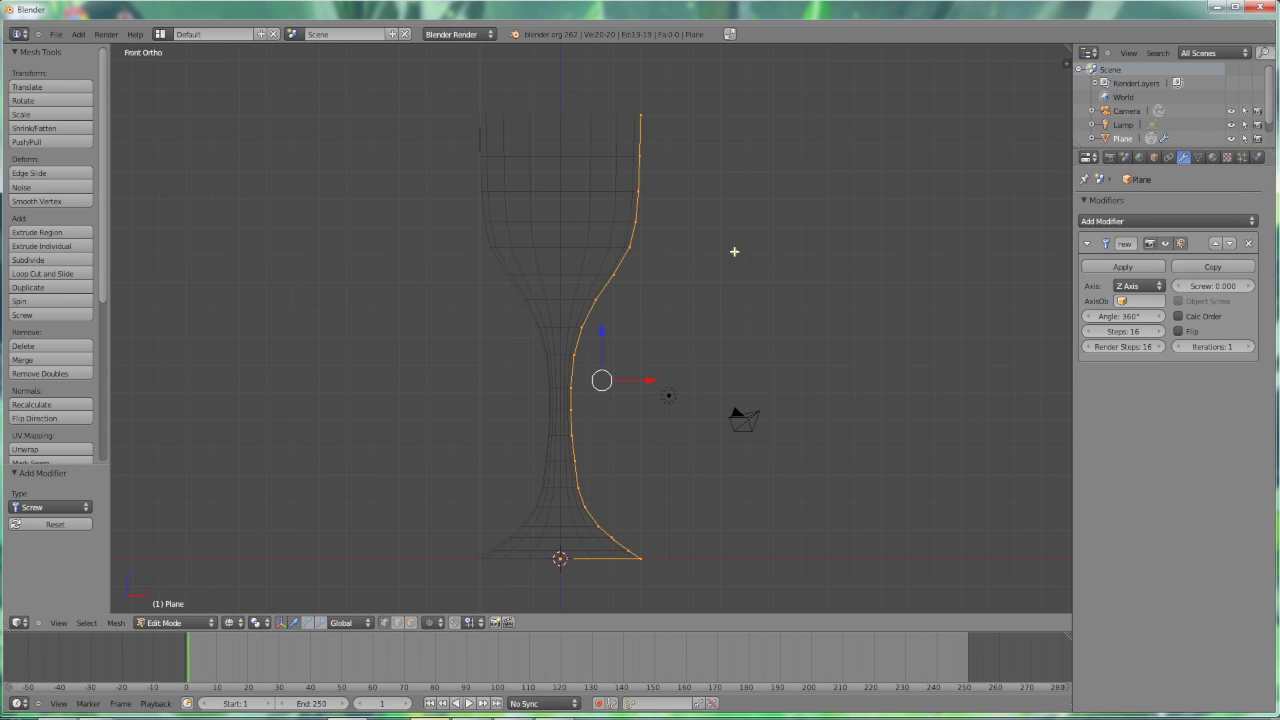
- Switch the viewport to solid shading and enable Calc Order on the Screw modifier
{"action": "mouse_move", "coordinate": [734, 251]}
{"action": "middle_mouse_down"}
{"action": "mouse_move", "coordinate": [709, 231]}
{"action": "mouse_move", "coordinate": [676, 285]}
{"action": "mouse_move", "coordinate": [697, 280]}
{"action": "mouse_move", "coordinate": [682, 219]}
{"action": "mouse_move", "coordinate": [689, 146]}
{"action": "mouse_move", "coordinate": [708, 271]}
{"action": "mouse_move", "coordinate": [689, 271]}
{"action": "mouse_move", "coordinate": [674, 314]}
{"action": "mouse_move", "coordinate": [674, 391]}
{"action": "mouse_move", "coordinate": [694, 289]}
{"action": "middle_mouse_up"}
{"action": "key", "text": "z"}
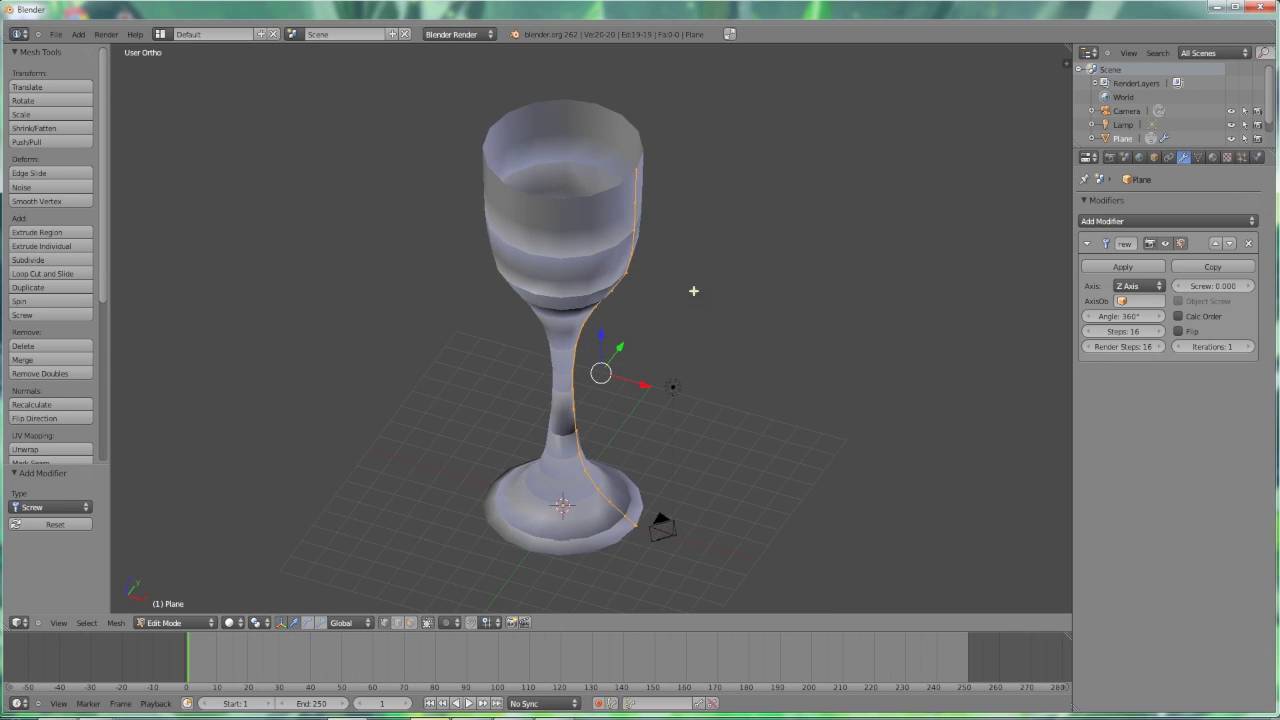
{"action": "left_click", "coordinate": [1182, 318]}
{"action": "middle_click_drag", "start_coordinate": [822, 325], "coordinate": [792, 319]}
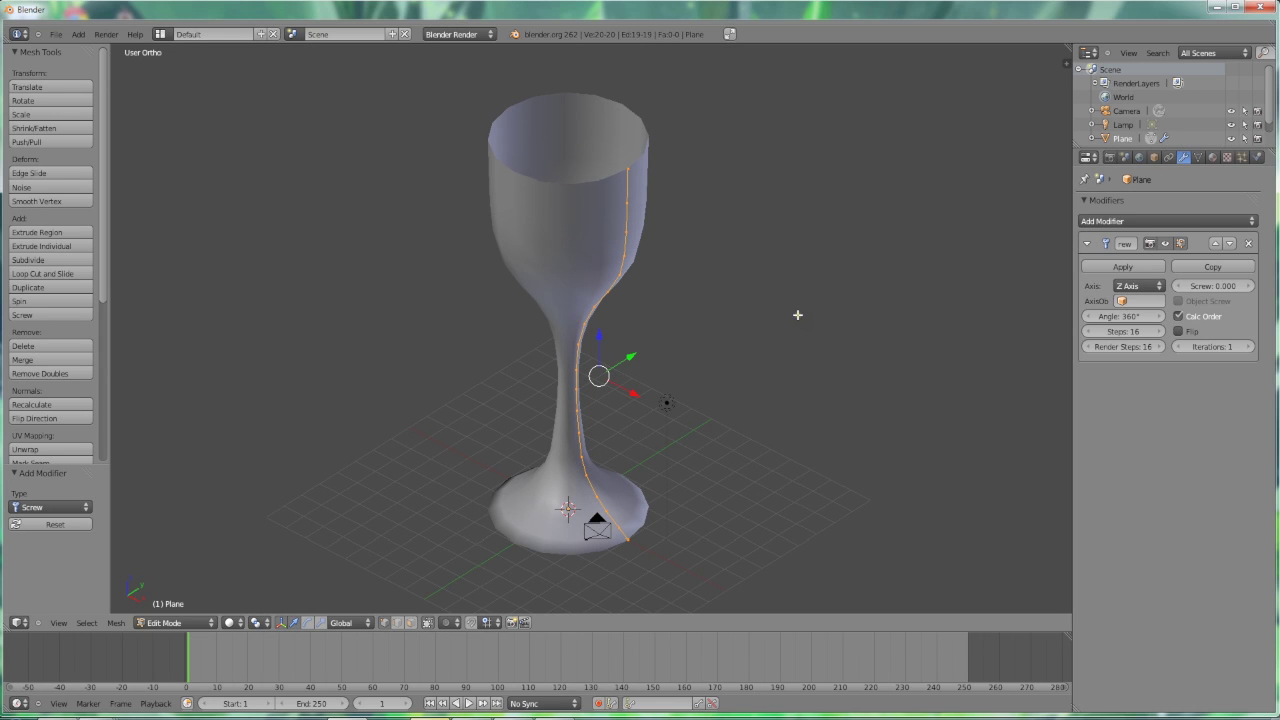
{"action": "middle_click_drag", "start_coordinate": [793, 320], "coordinate": [625, 426]}
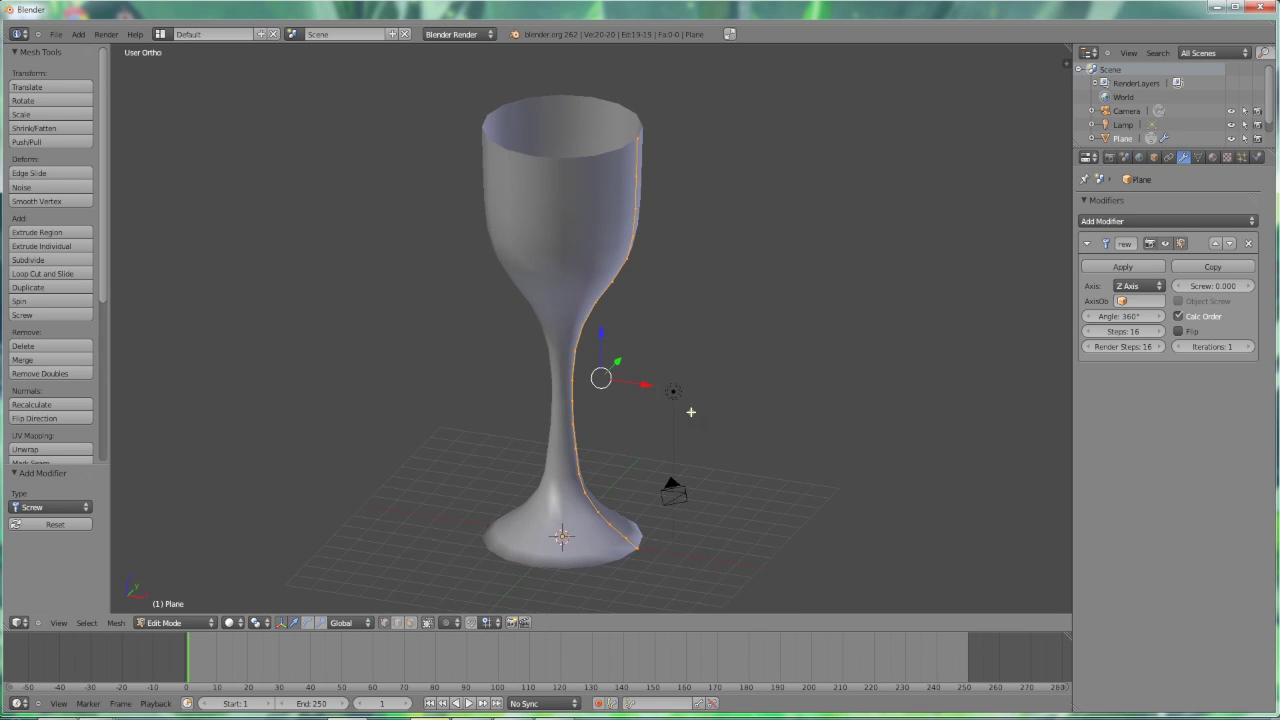
{"action": "middle_click_drag", "start_coordinate": [764, 290], "coordinate": [738, 292]}
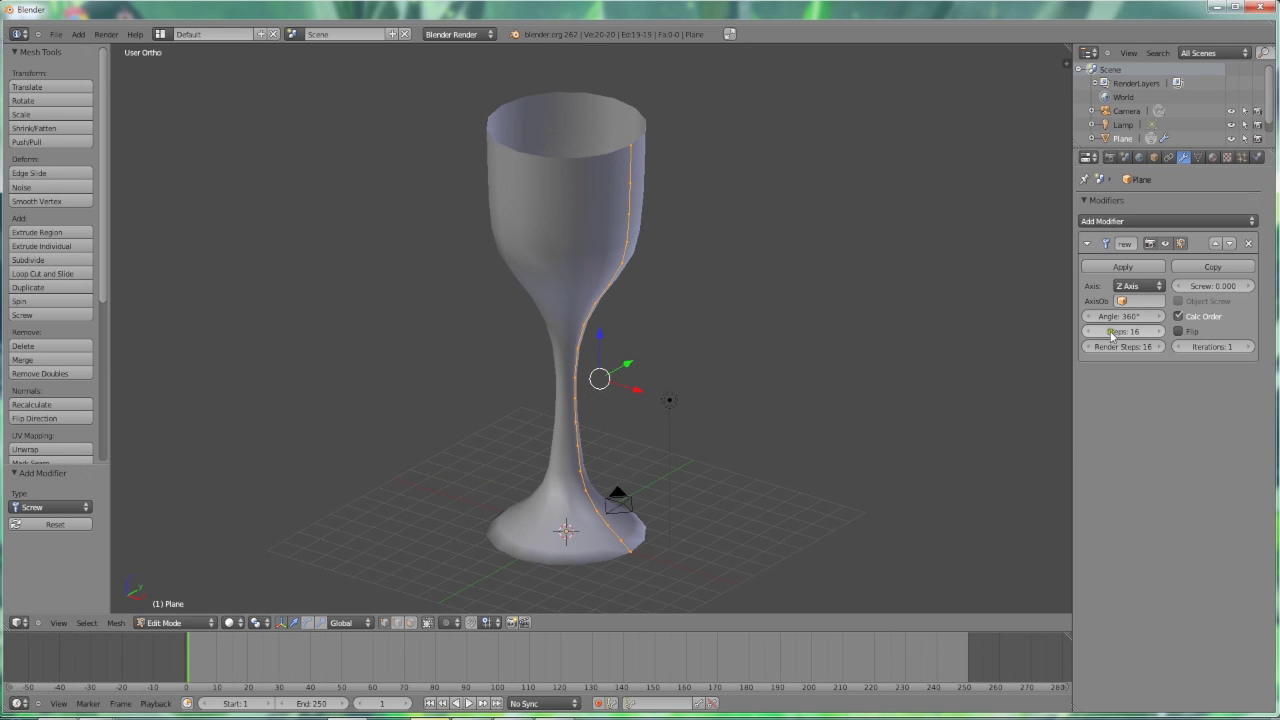
- Raise the Screw modifier's steps to 23 and inspect the roundness of the glass from below and above
{"action": "left_click", "coordinate": [1163, 331]}
{"action": "left_click_drag", "start_coordinate": [1166, 333], "coordinate": [1211, 341]}
{"action": "middle_click_drag", "start_coordinate": [844, 284], "coordinate": [809, 417]}
{"action": "scroll", "coordinate": [723, 400], "scroll_direction": "up", "scroll_amount": 7}
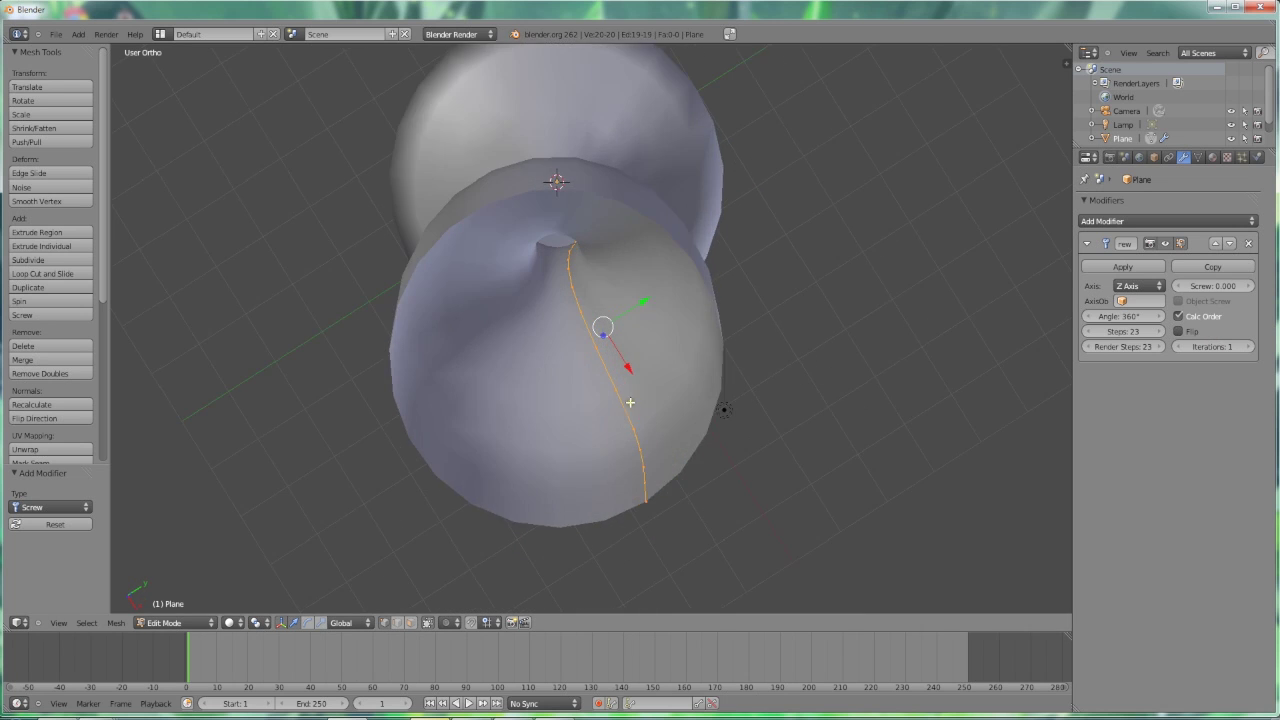
{"action": "scroll", "coordinate": [661, 416], "scroll_direction": "down", "scroll_amount": 4}
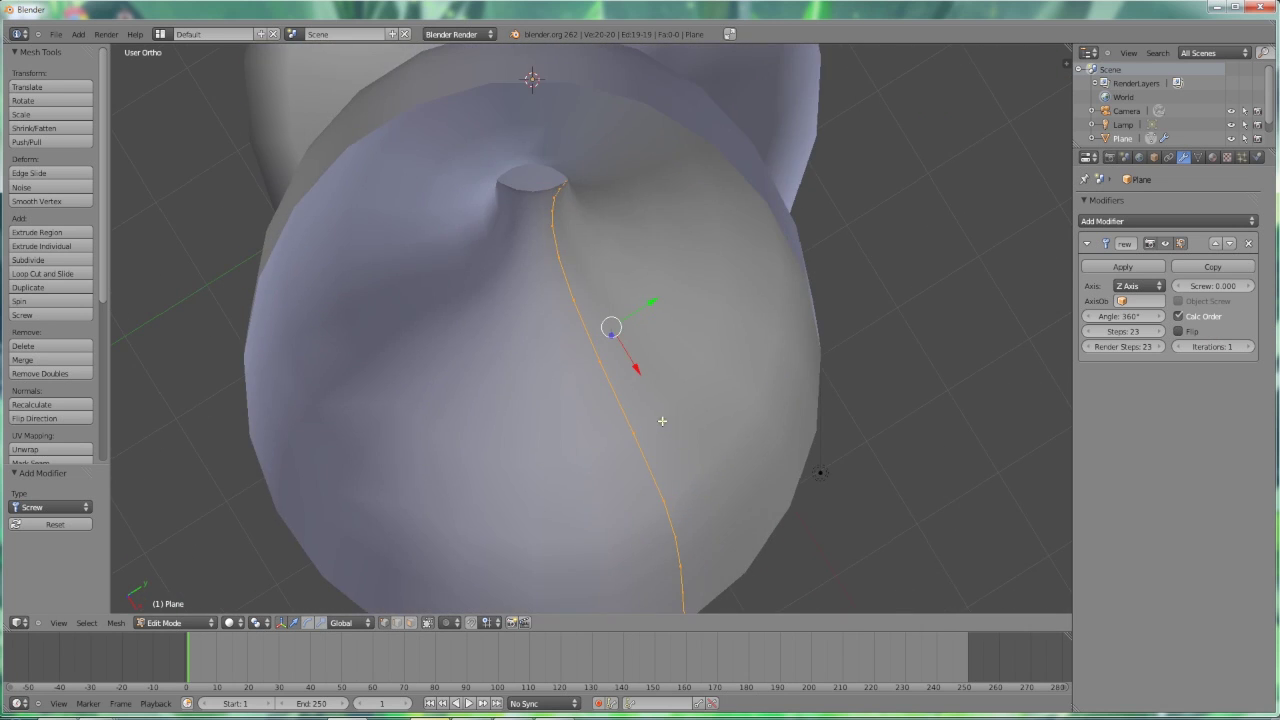
{"action": "scroll", "coordinate": [661, 413], "scroll_direction": "down", "scroll_amount": 3}
{"action": "middle_click_drag", "start_coordinate": [734, 394], "coordinate": [741, 311]}
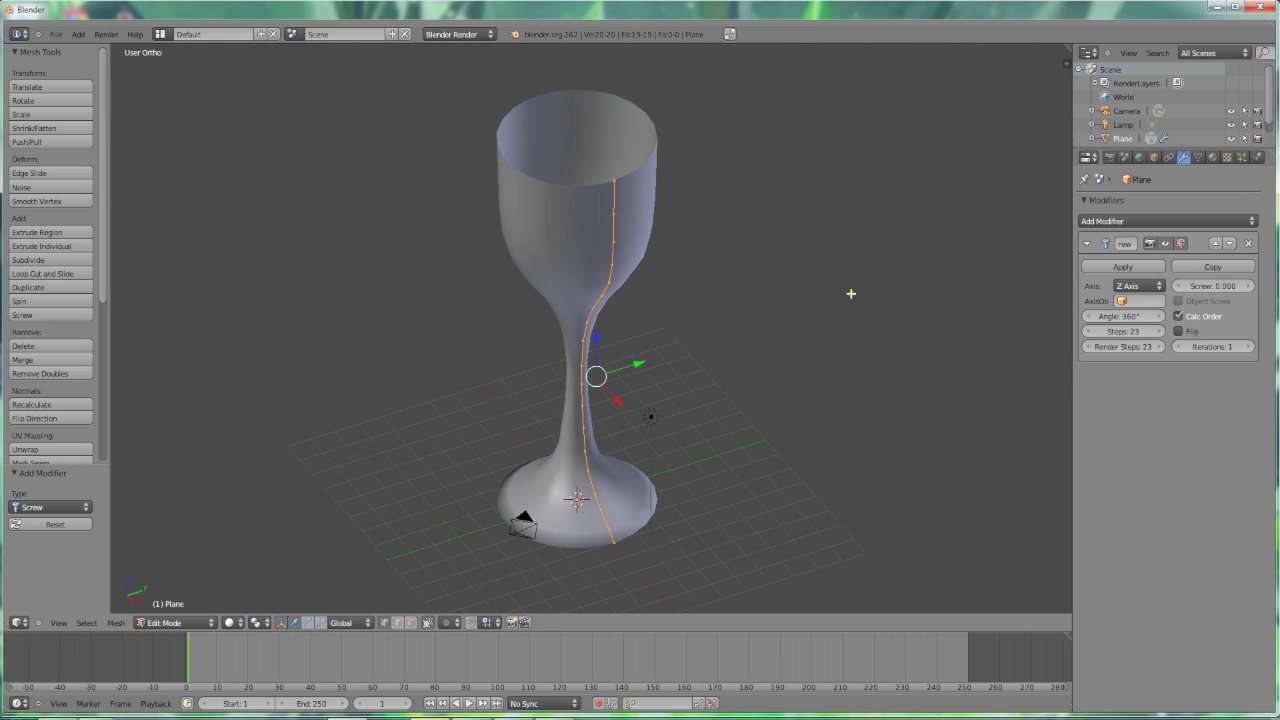
- Add a Solidify modifier to the glass with a thickness of about -0.135
{"action": "left_click", "coordinate": [1155, 221]}
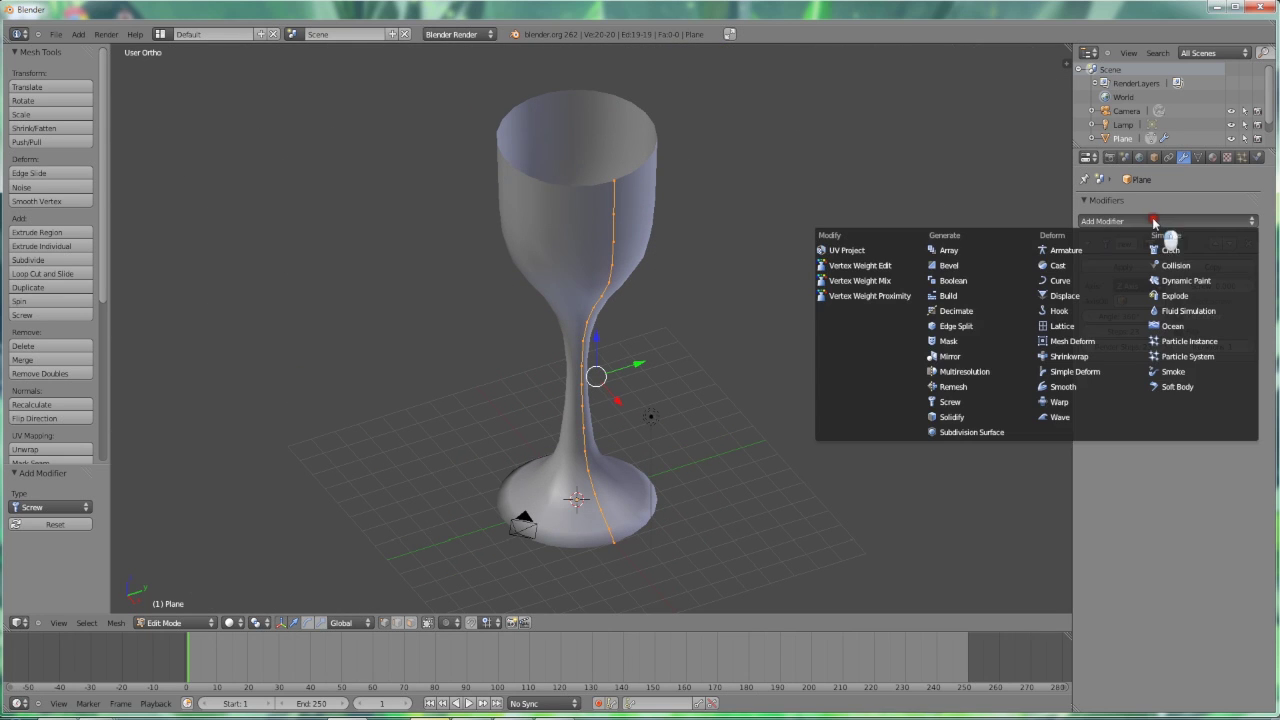
{"action": "left_click", "coordinate": [977, 425]}
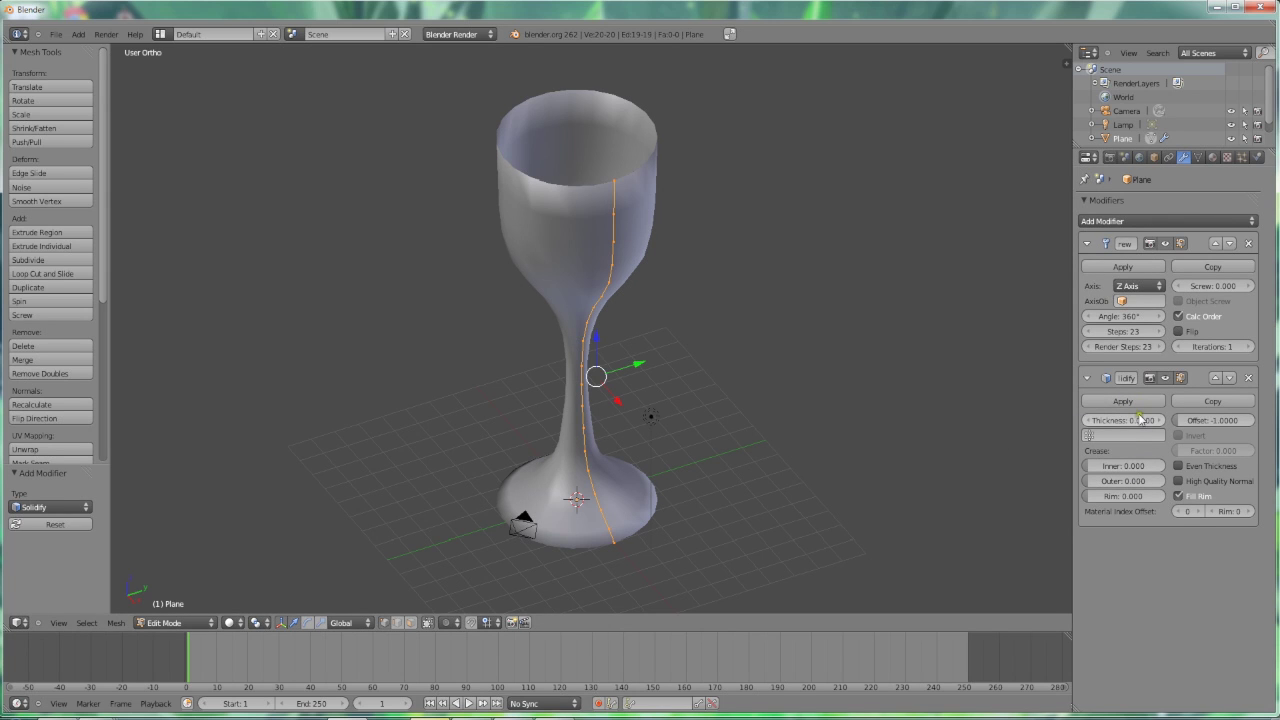
{"action": "left_click_drag", "start_coordinate": [1133, 424], "coordinate": [1092, 428]}
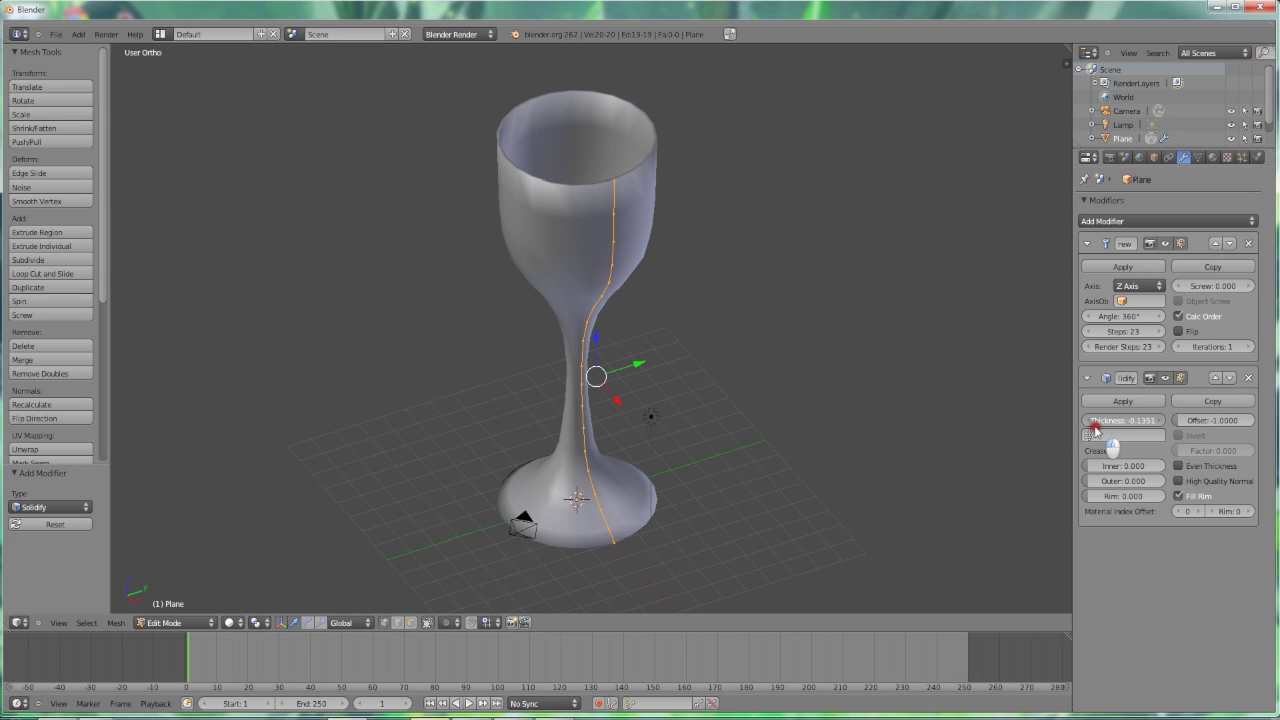
- Try a much thicker wall in the Solidify modifier and settle on a thickness of -0.0744
{"action": "scroll", "coordinate": [745, 250], "scroll_direction": "up", "scroll_amount": 4}
{"action": "middle_click_drag", "start_coordinate": [757, 244], "coordinate": [758, 261]}
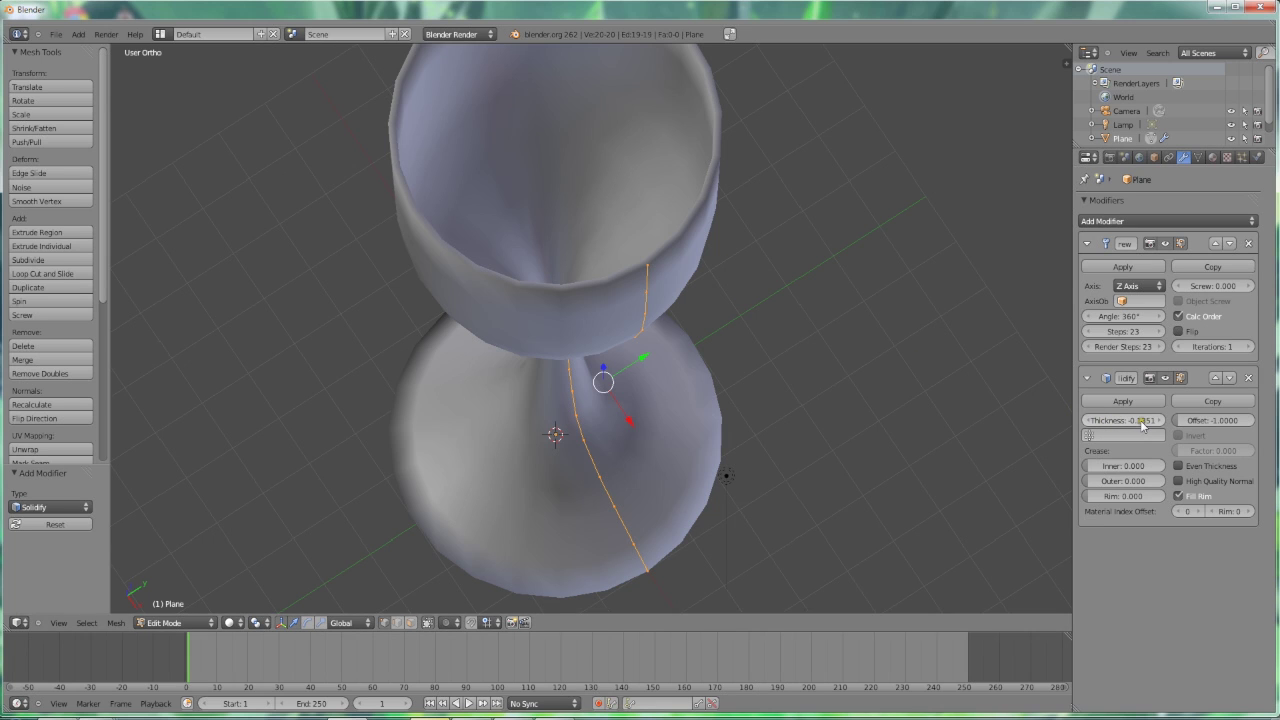
{"action": "left_click_drag", "start_coordinate": [1142, 427], "coordinate": [1062, 426]}
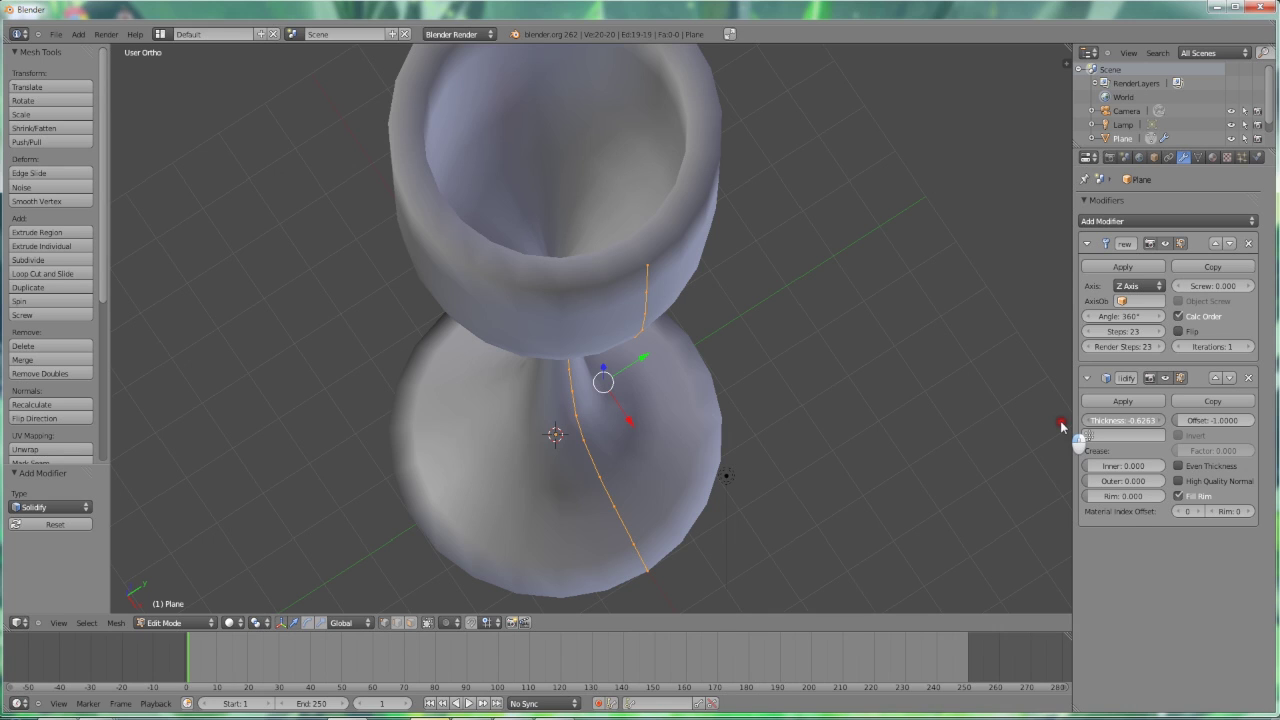
{"action": "left_click_drag", "start_coordinate": [1062, 426], "coordinate": [1172, 402]}
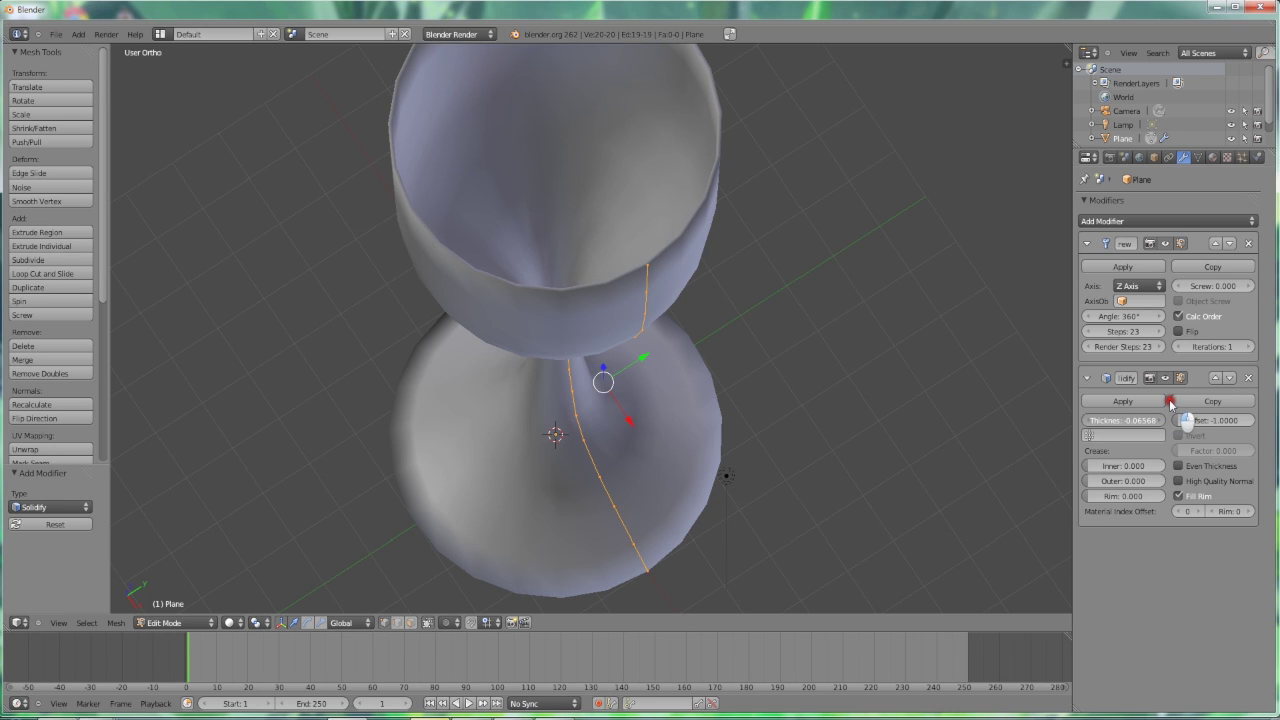
{"action": "left_click_drag", "start_coordinate": [1171, 402], "coordinate": [1170, 403]}
{"action": "middle_click_drag", "start_coordinate": [949, 437], "coordinate": [771, 409]}
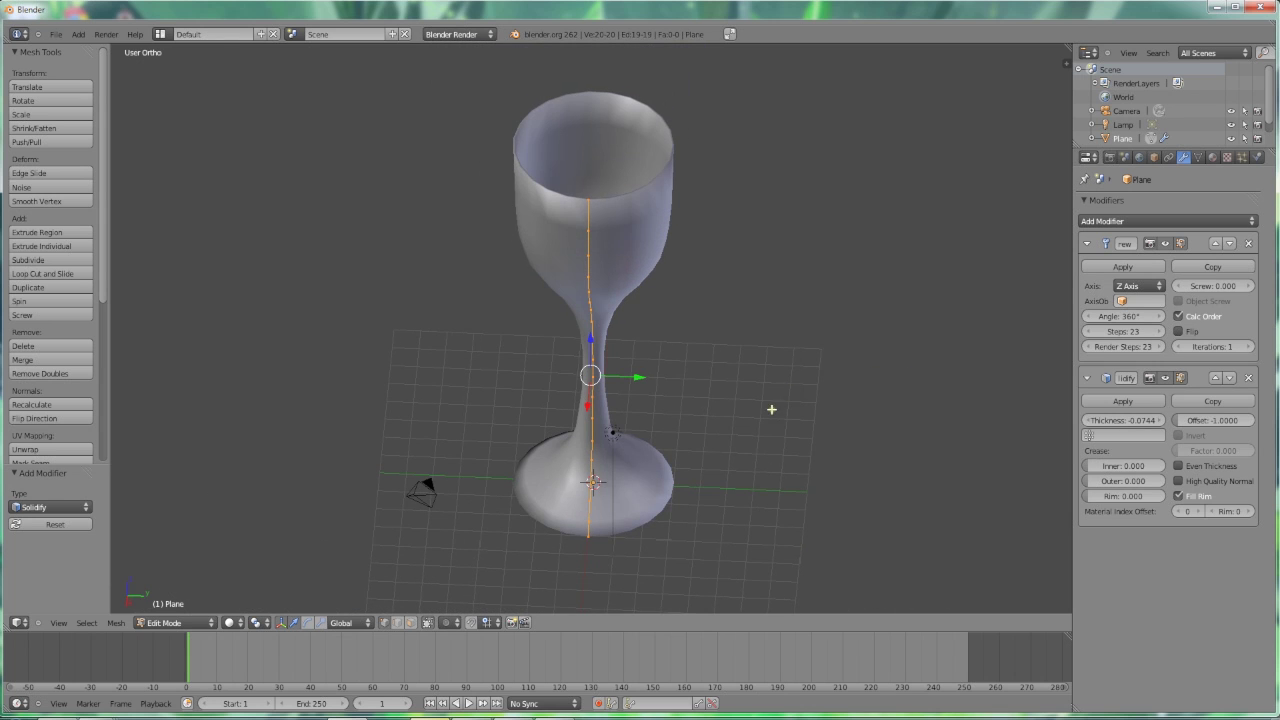
{"action": "mouse_move", "coordinate": [749, 472]}
{"action": "middle_mouse_down"}
{"action": "mouse_move", "coordinate": [714, 486]}
{"action": "mouse_move", "coordinate": [708, 370]}
{"action": "mouse_move", "coordinate": [750, 467]}
{"action": "middle_mouse_up"}
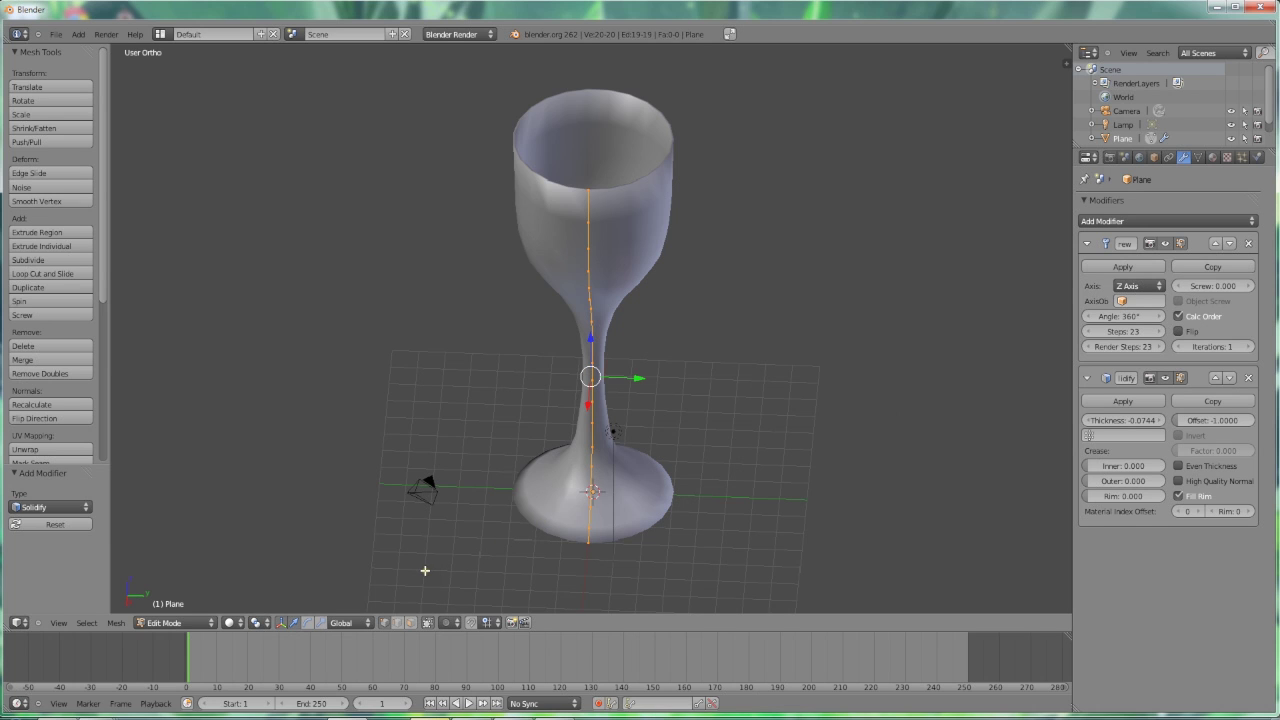
- Return the glass to Object Mode and apply the Screw and Solidify modifiers
{"action": "key", "text": "Tab"}
{"action": "middle_click_drag", "start_coordinate": [518, 532], "coordinate": [614, 306]}
{"action": "right_click", "coordinate": [606, 240]}
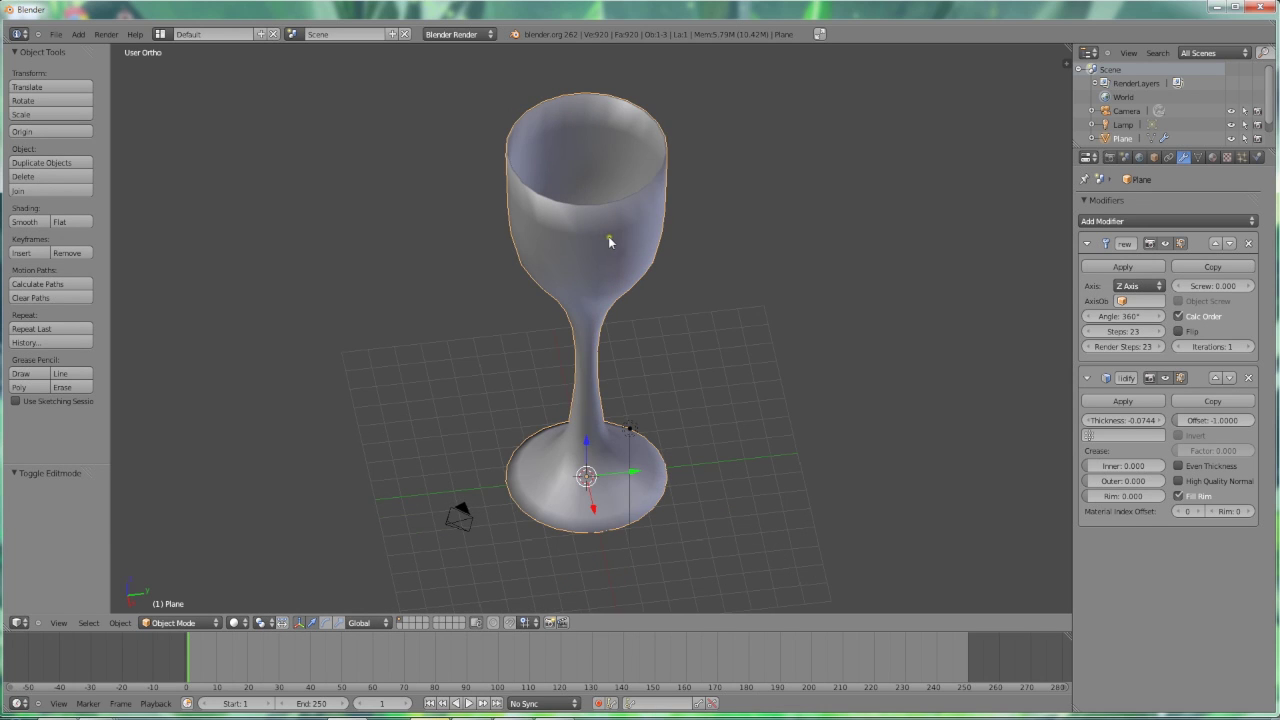
{"action": "middle_click_drag", "start_coordinate": [673, 298], "coordinate": [658, 309]}
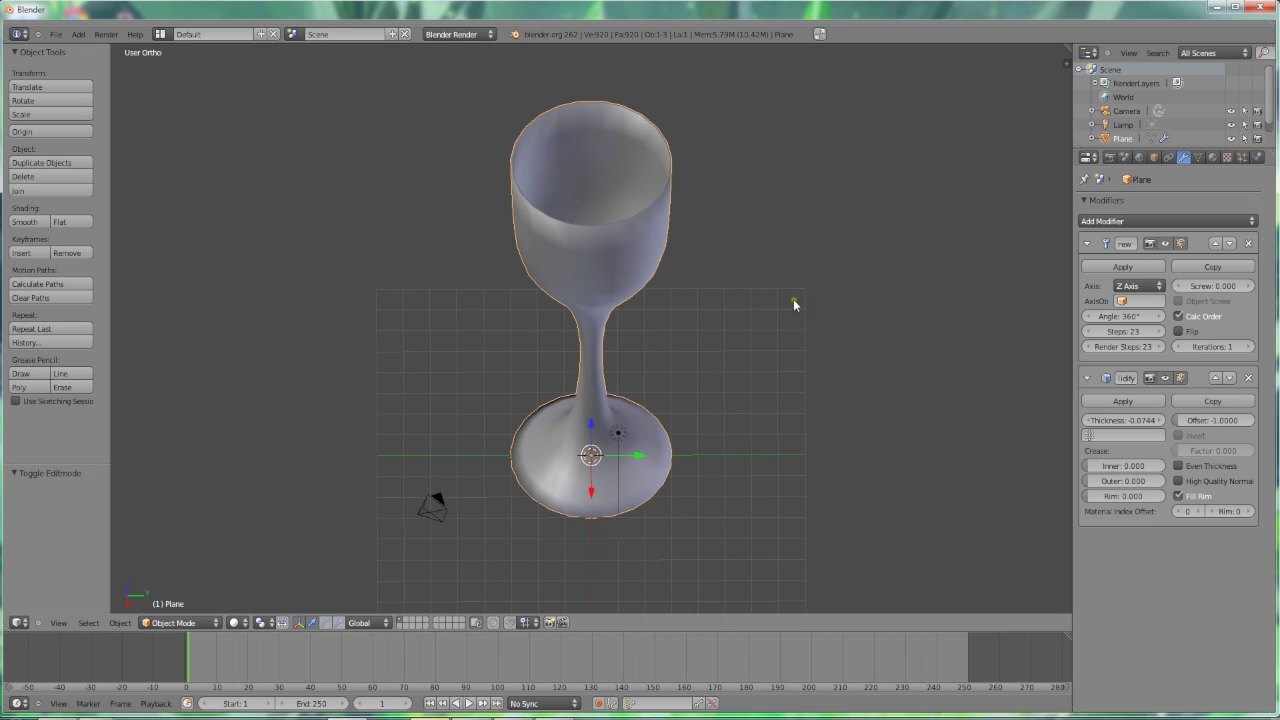
{"action": "key", "text": "Tab"}
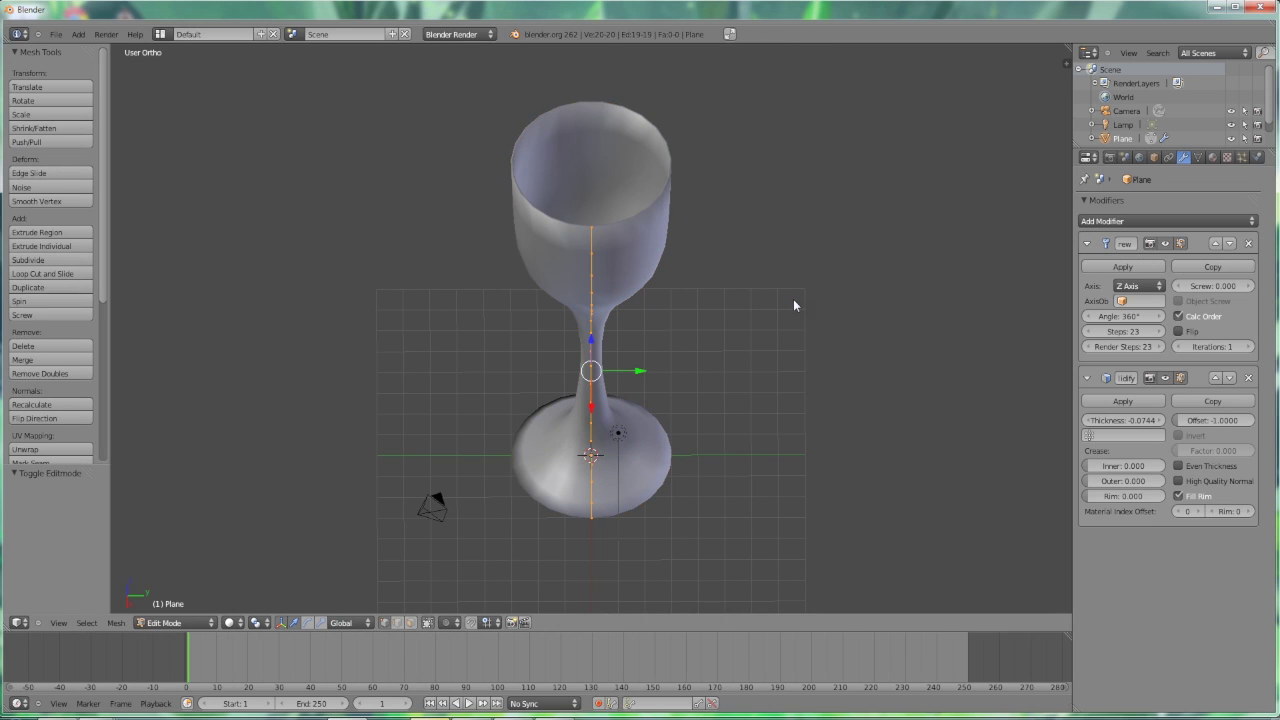
{"action": "key", "text": "Tab"}
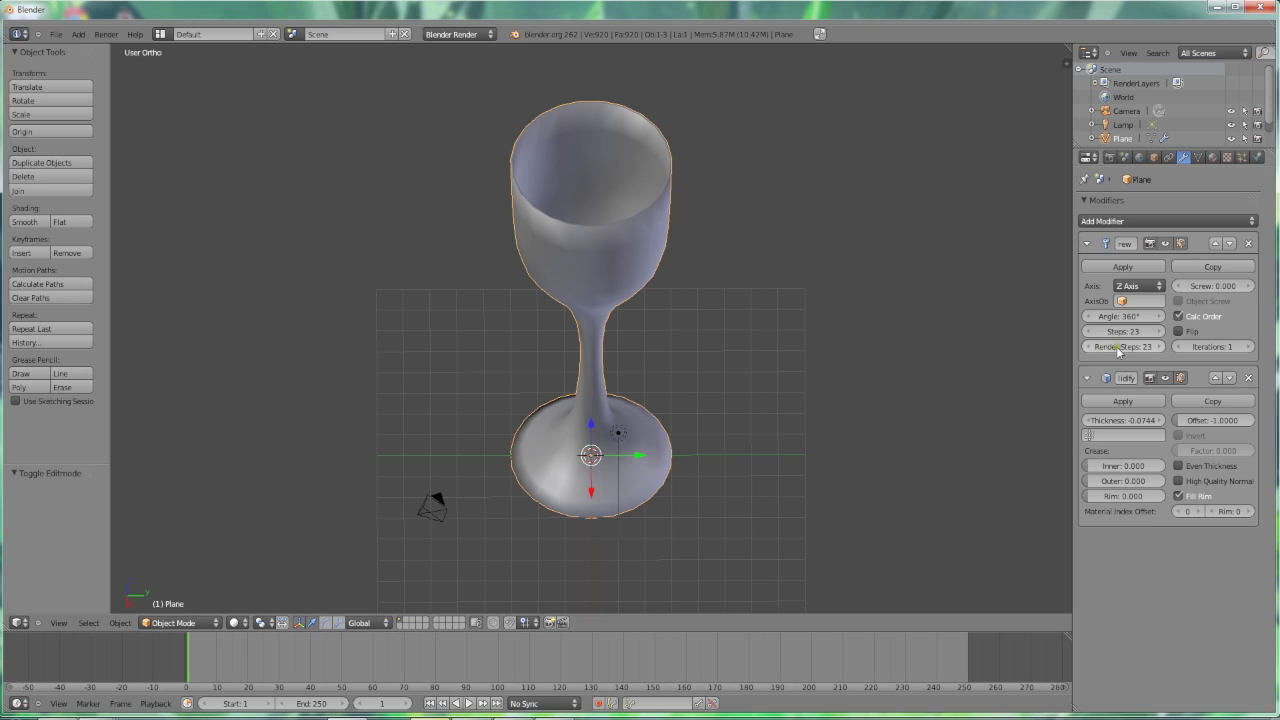
{"action": "left_click", "coordinate": [1145, 271]}
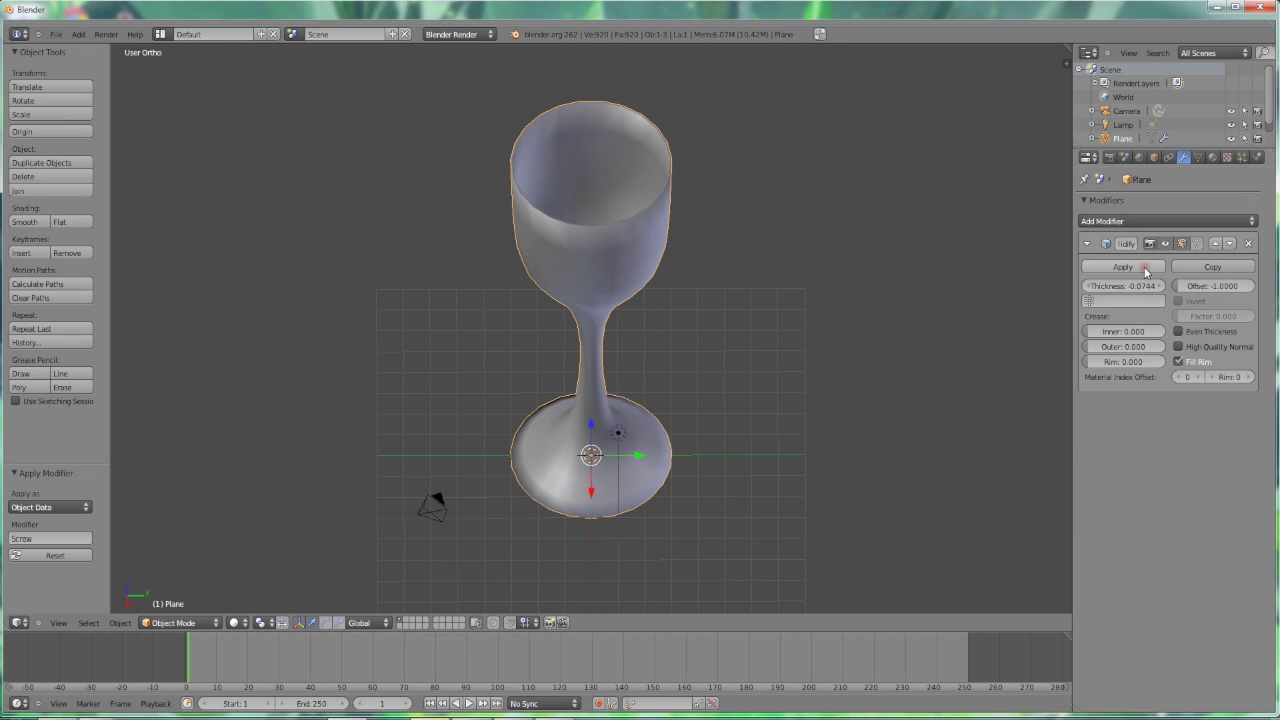
{"action": "left_click", "coordinate": [1144, 266]}
{"action": "middle_click_drag", "start_coordinate": [1038, 286], "coordinate": [804, 283]}
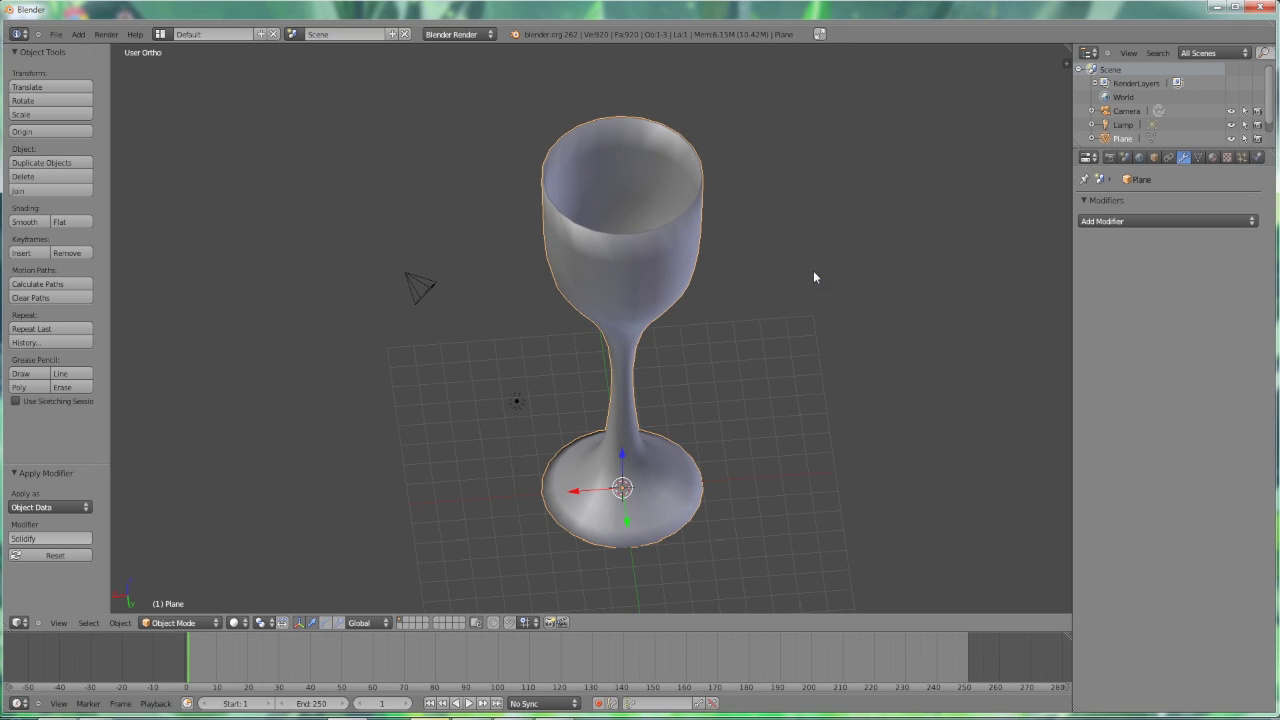
- Apply Subdivide Smooth three times to the entire glass mesh in Edit Mode
{"action": "key", "text": "Tab"}
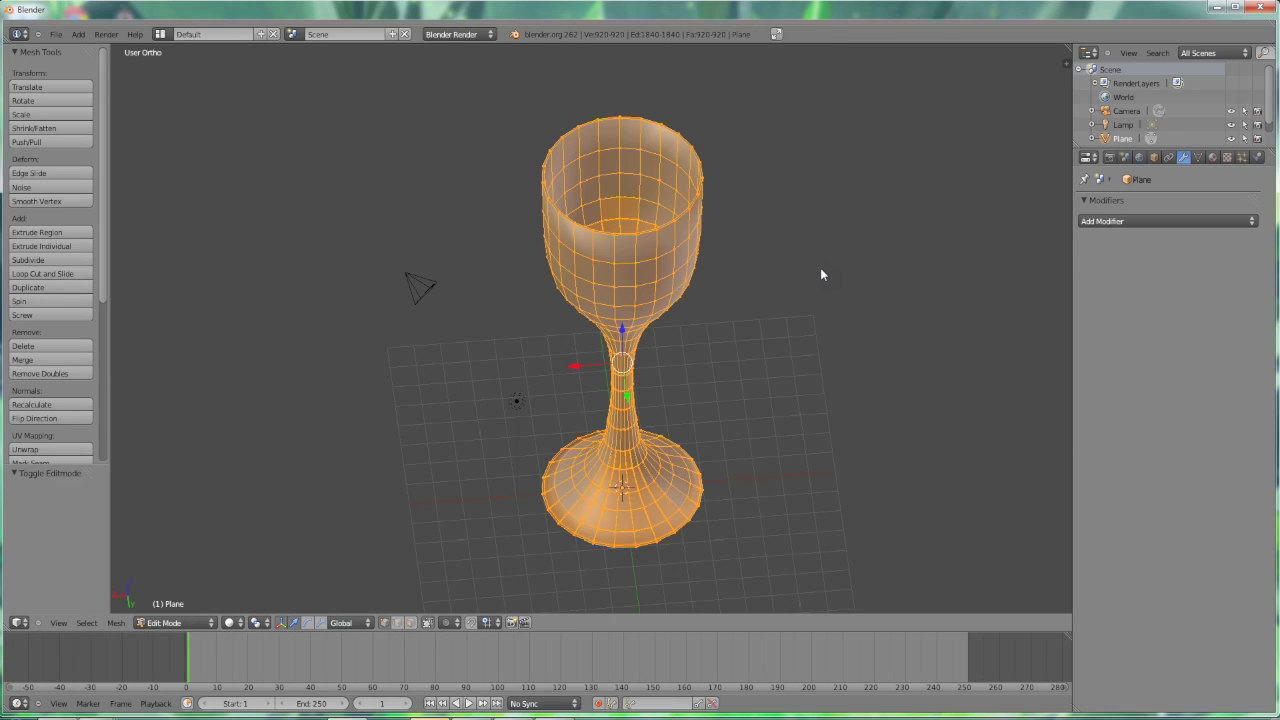
{"action": "middle_click_drag", "start_coordinate": [820, 268], "coordinate": [754, 245]}
{"action": "key", "text": "w"}
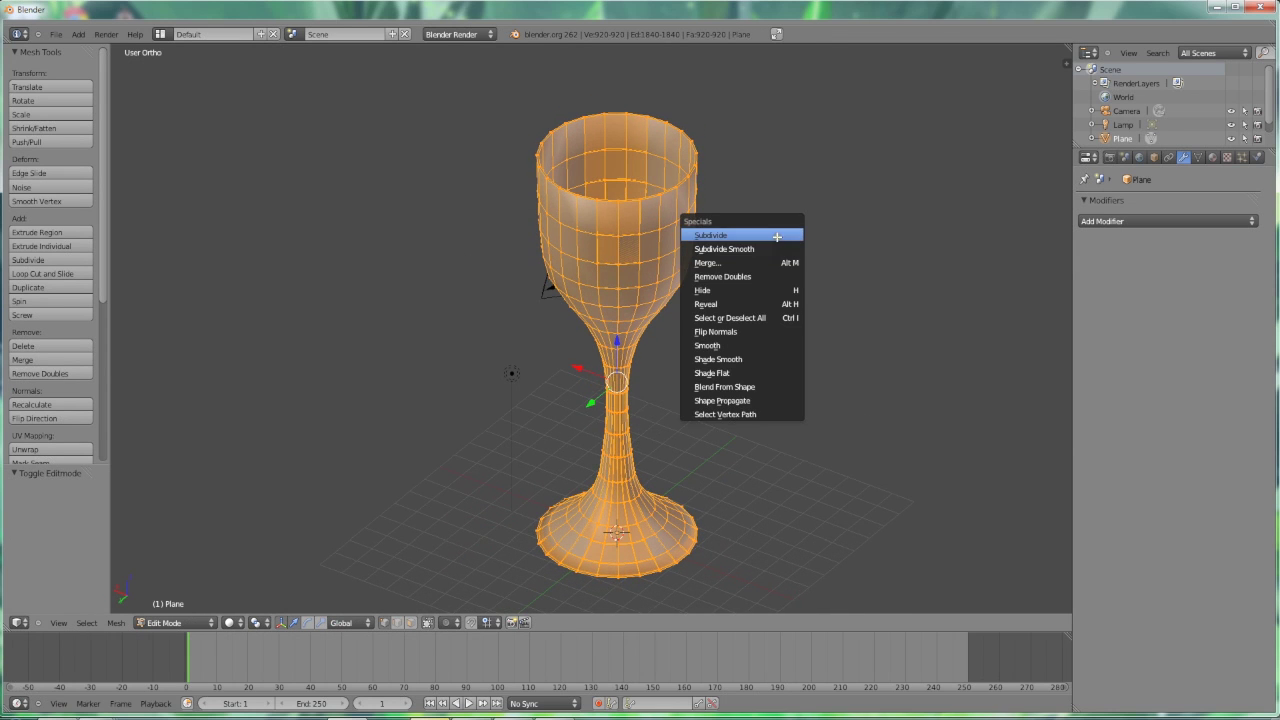
{"action": "left_click", "coordinate": [776, 246]}
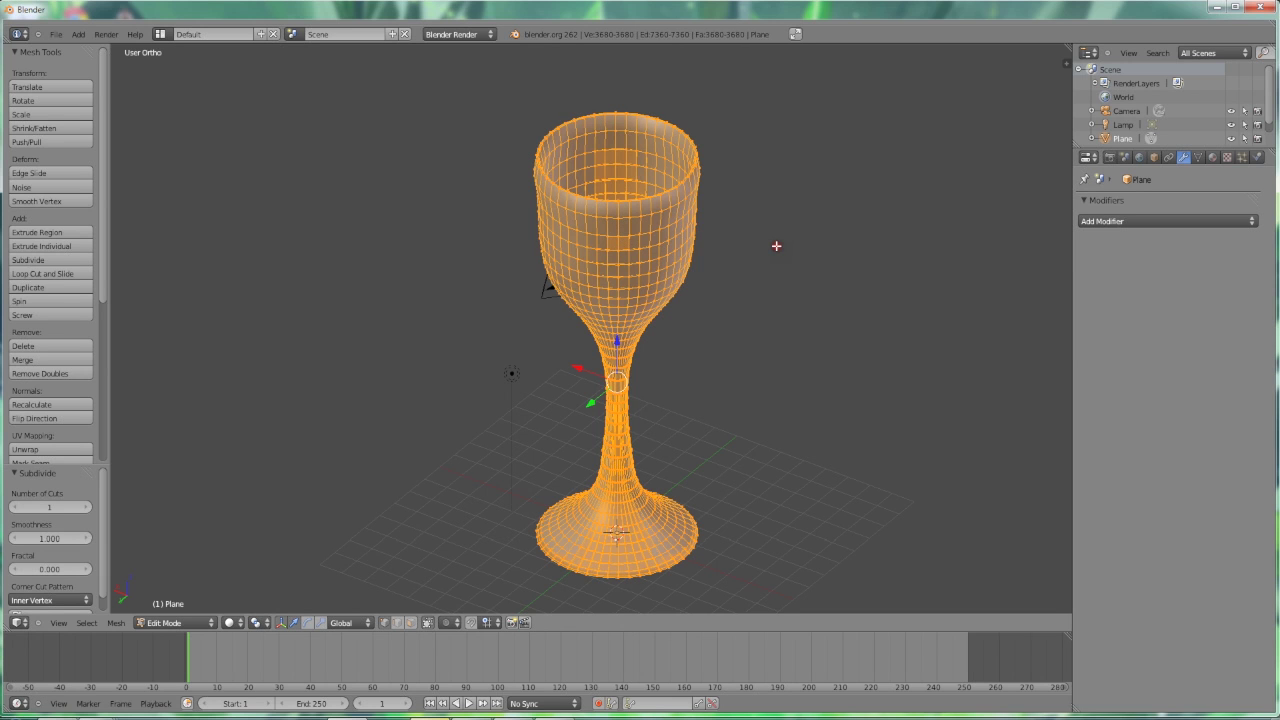
{"action": "key", "text": "w"}
{"action": "left_click", "coordinate": [776, 246]}
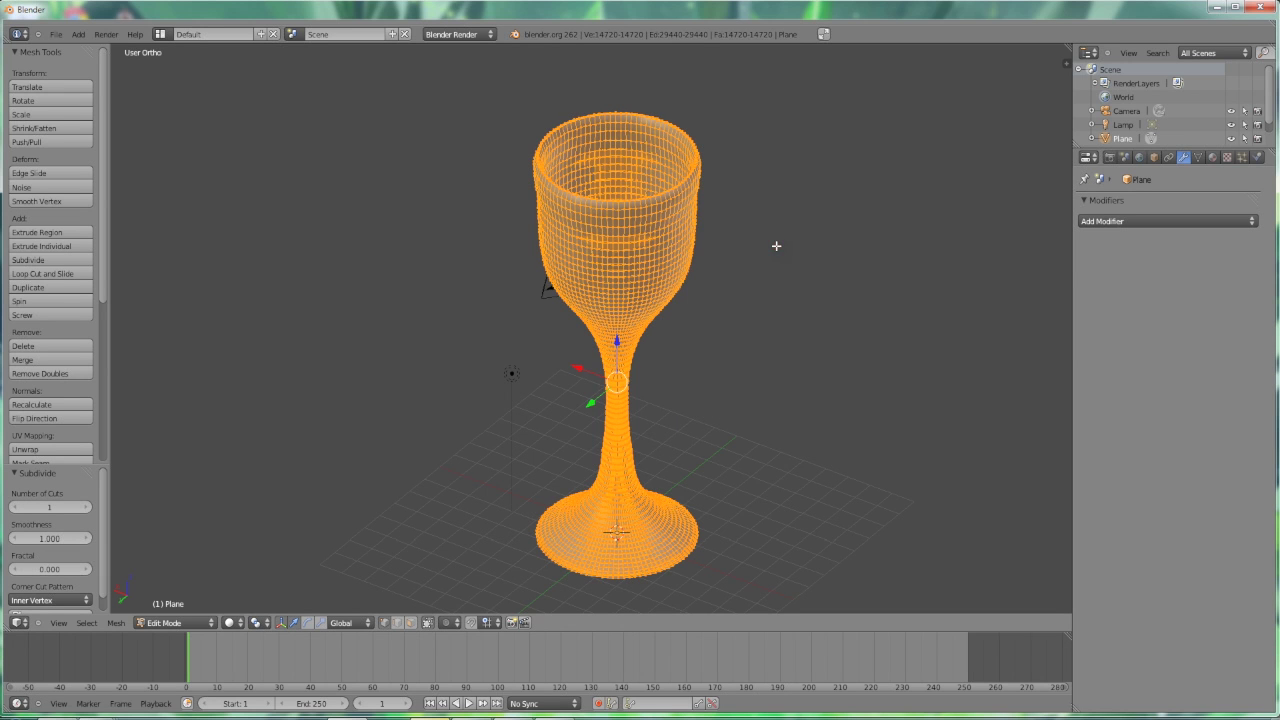
{"action": "key", "text": "w"}
{"action": "left_click", "coordinate": [776, 246]}
{"action": "middle_click_drag", "start_coordinate": [828, 252], "coordinate": [804, 274]}
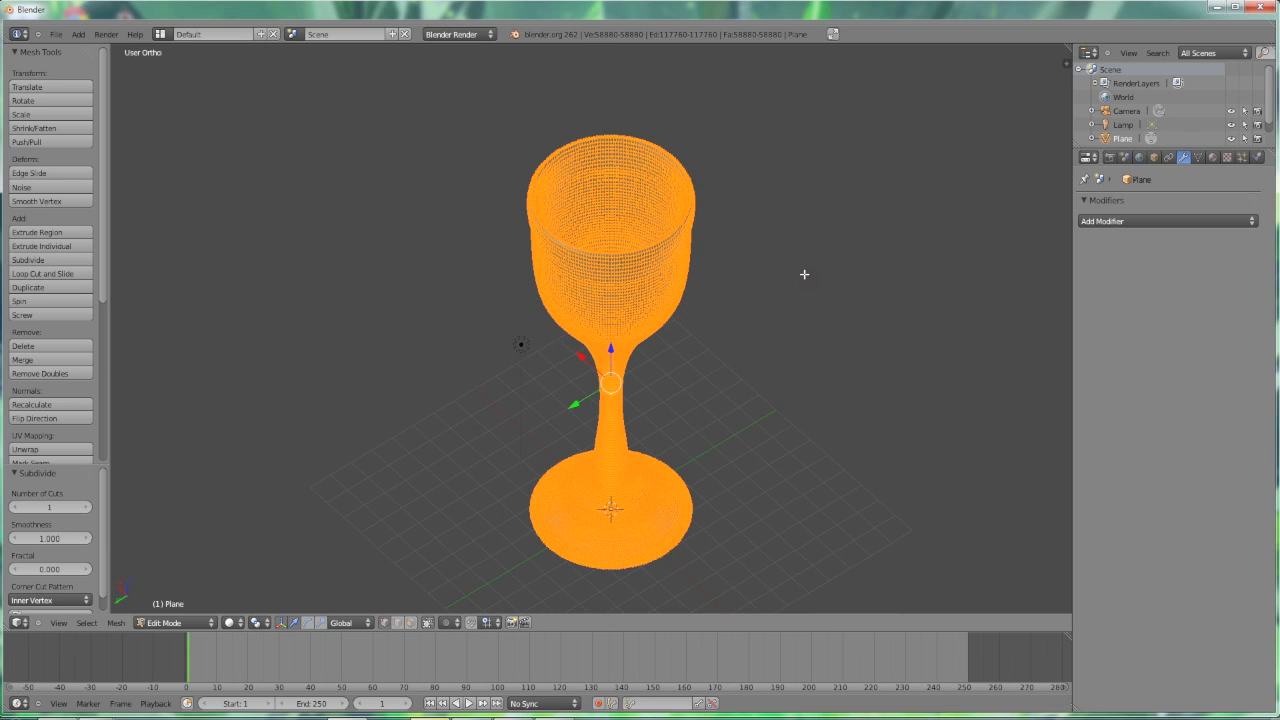
- Return to Object Mode and set the glass to smooth shading
{"action": "key", "text": "Tab"}
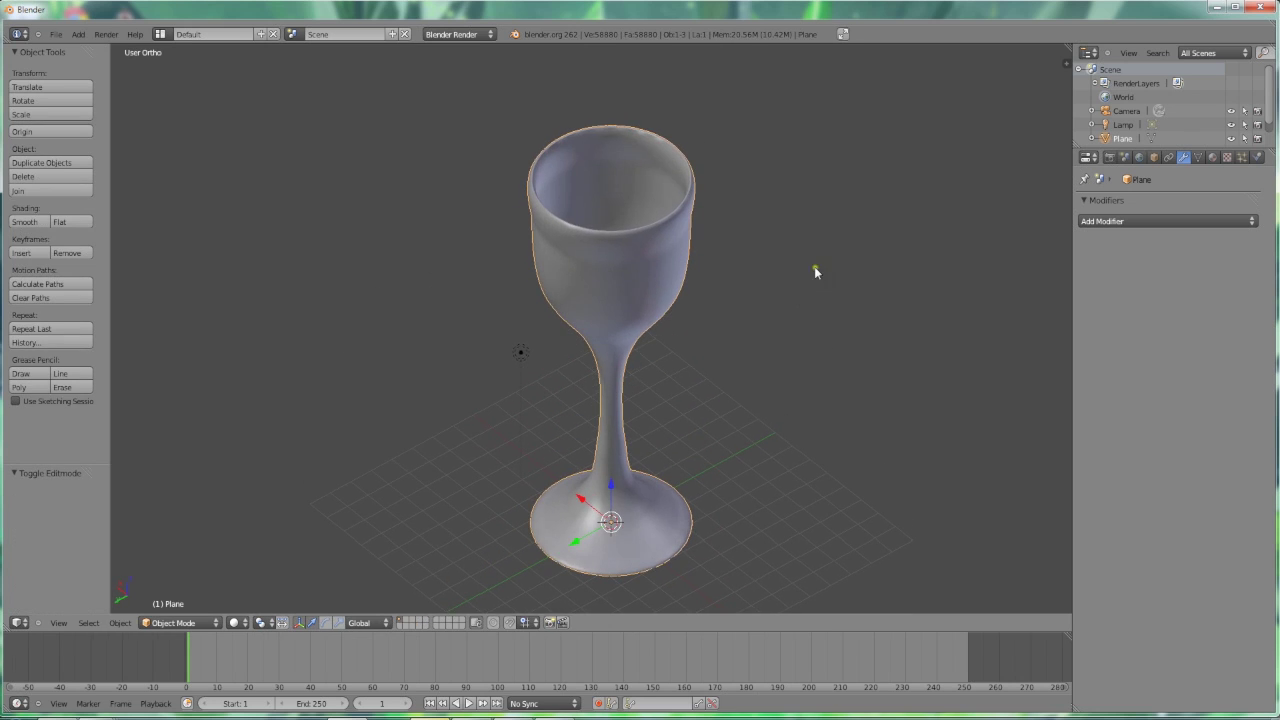
{"action": "left_click", "coordinate": [41, 224]}
{"action": "middle_click_drag", "start_coordinate": [620, 321], "coordinate": [640, 302]}
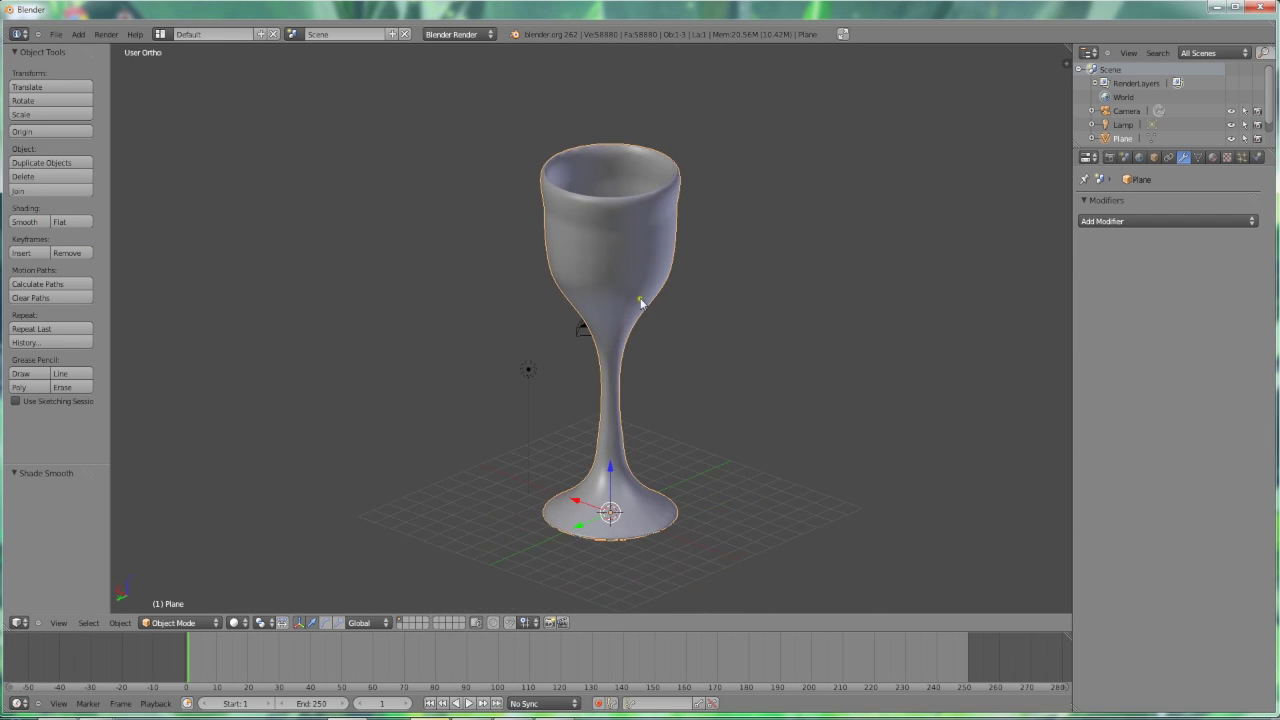
- Add a new material to the glass and bring up its shading and transparency settings
{"action": "left_click", "coordinate": [1215, 158]}
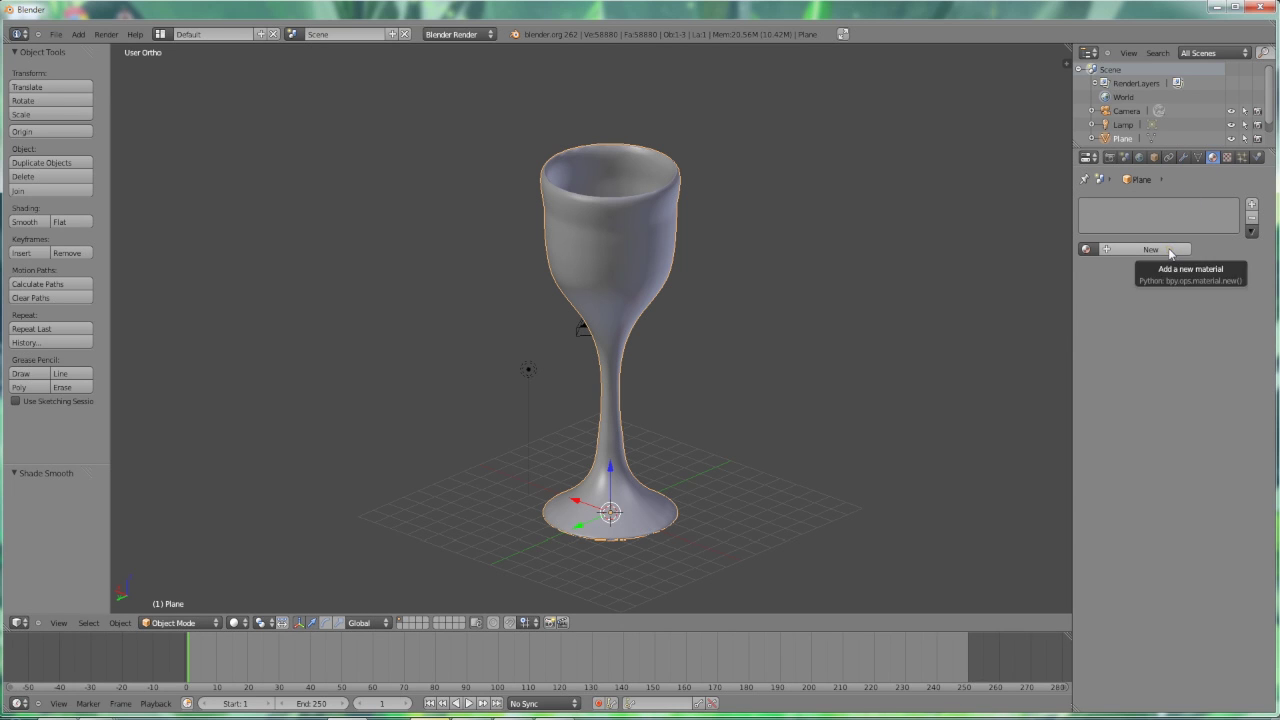
{"action": "left_click", "coordinate": [1170, 250]}
{"action": "scroll", "coordinate": [1172, 400], "scroll_direction": "down", "scroll_amount": 5}
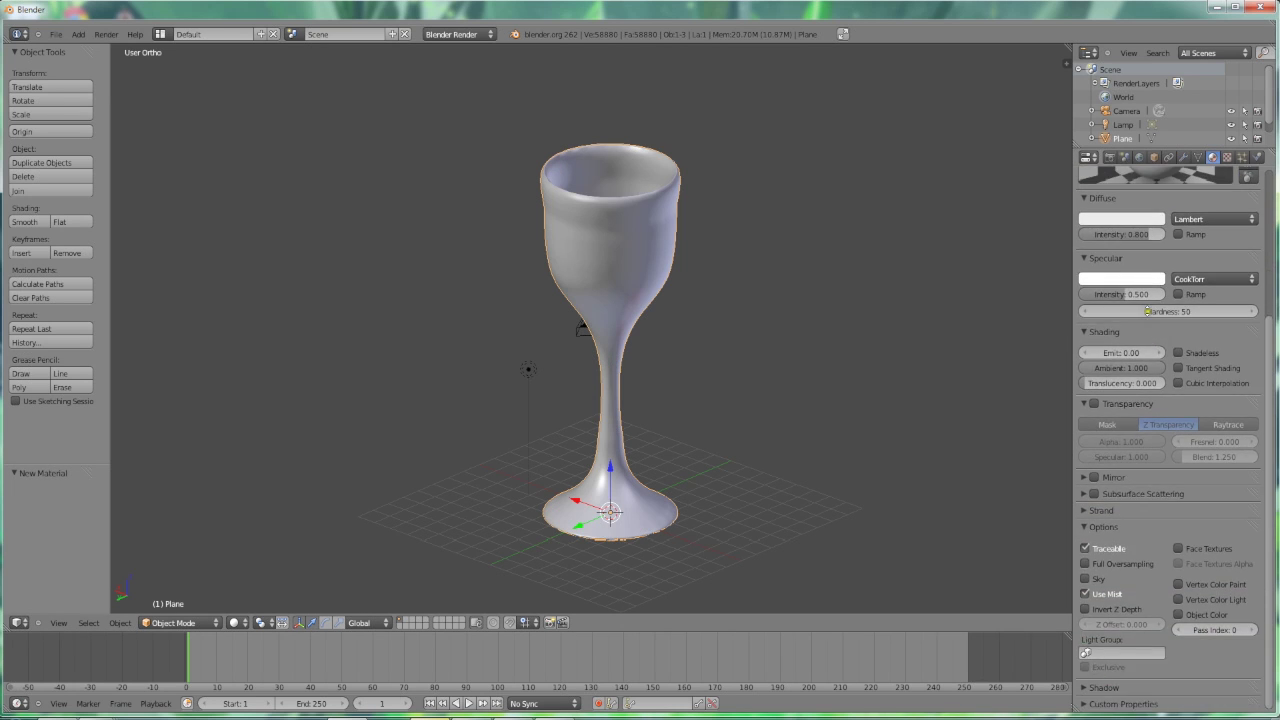
- Enable the material's mirror reflections and transparency, using Raytrace transparency with alpha 0
{"action": "left_click", "coordinate": [1095, 403]}
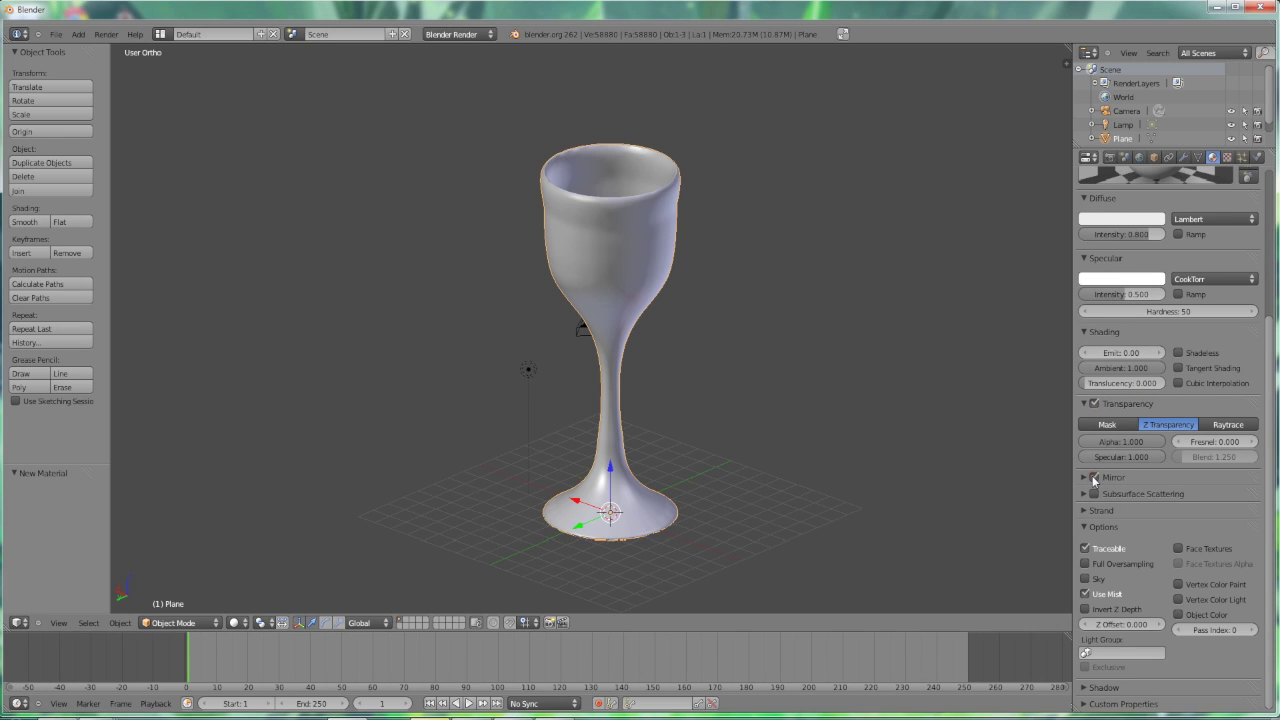
{"action": "left_click", "coordinate": [1220, 425]}
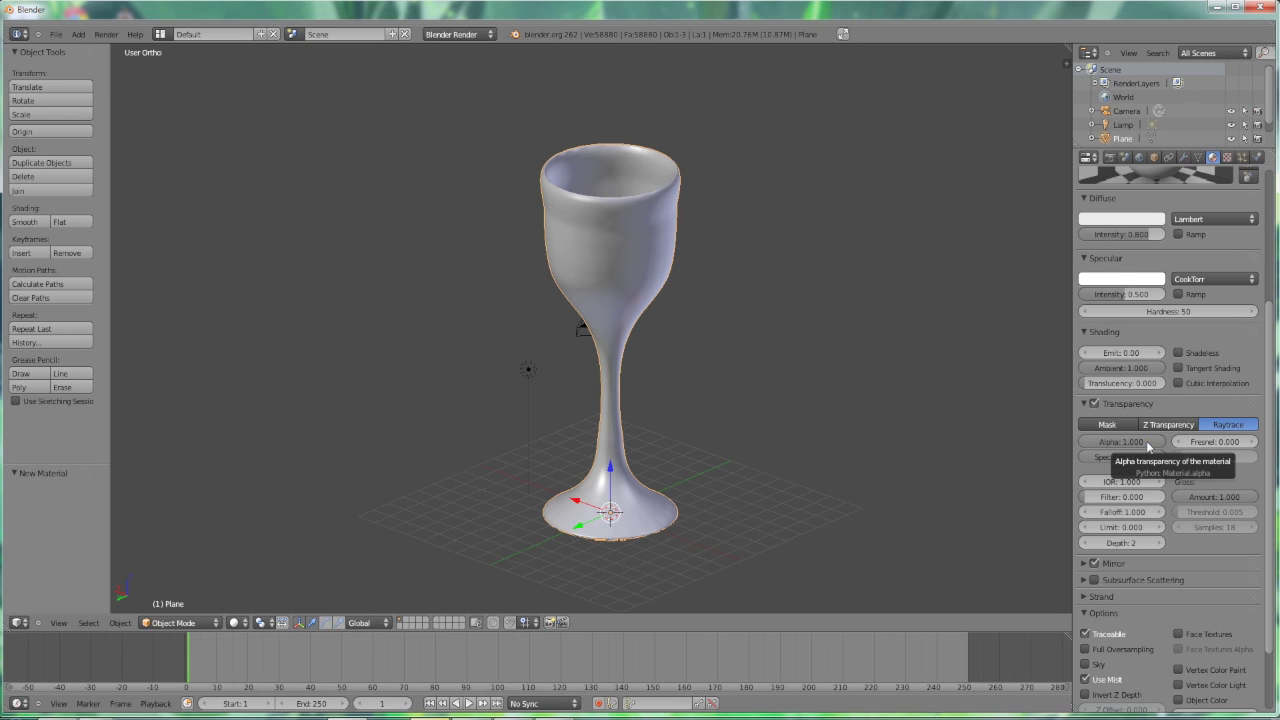
{"action": "left_click_drag", "start_coordinate": [1143, 443], "coordinate": [1037, 449]}
{"action": "scroll", "coordinate": [1160, 311], "scroll_direction": "up", "scroll_amount": 3}
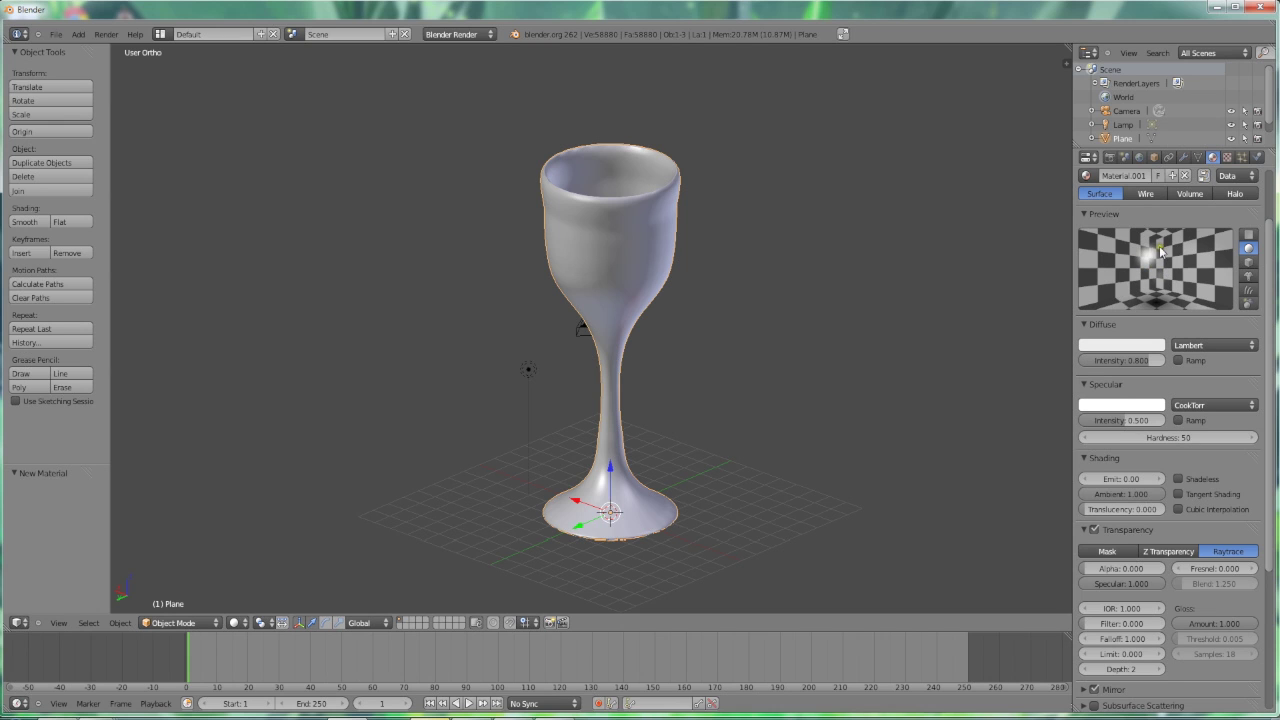
- Set the material's mirror reflectivity to about 0.484 and the depth of both mirror and transparency to 5
{"action": "scroll", "coordinate": [1155, 476], "scroll_direction": "down", "scroll_amount": 5}
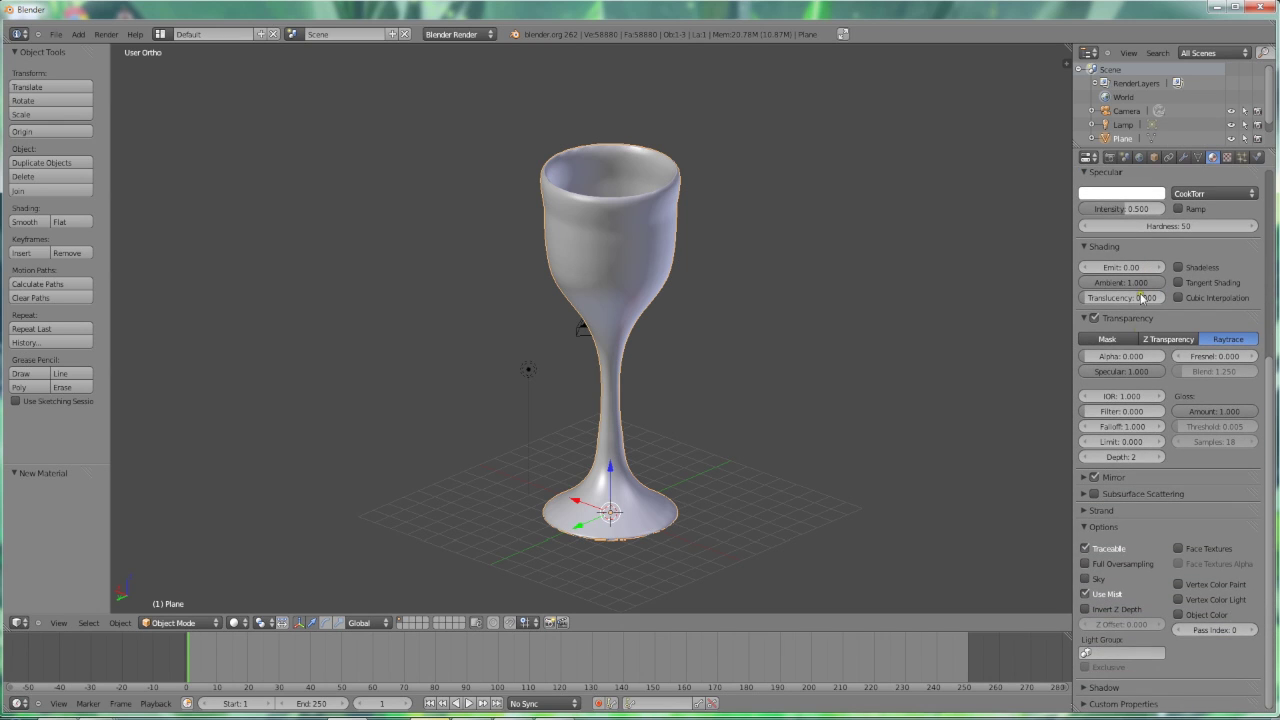
{"action": "left_click", "coordinate": [1118, 477]}
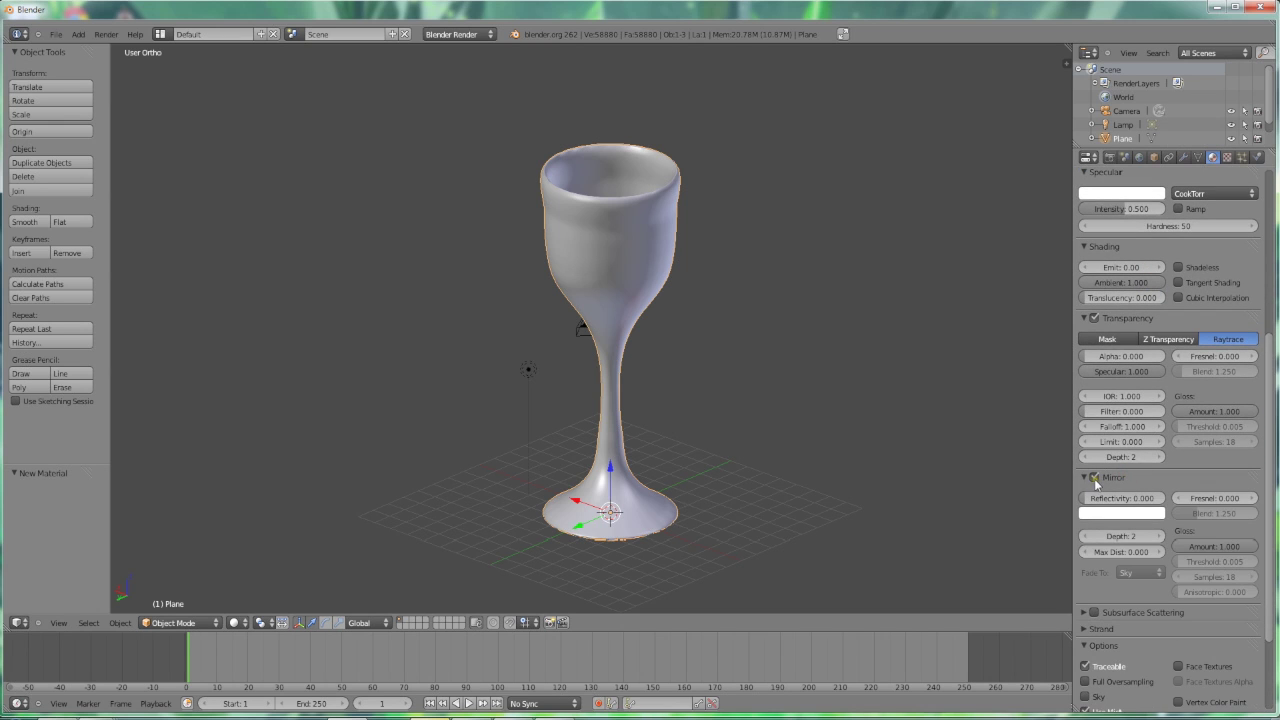
{"action": "scroll", "coordinate": [1137, 460], "scroll_direction": "down", "scroll_amount": 1}
{"action": "scroll", "coordinate": [1137, 460], "scroll_direction": "down", "scroll_amount": 2}
{"action": "left_click_drag", "start_coordinate": [1118, 418], "coordinate": [1218, 450]}
{"action": "left_click_drag", "start_coordinate": [1146, 374], "coordinate": [1226, 374]}
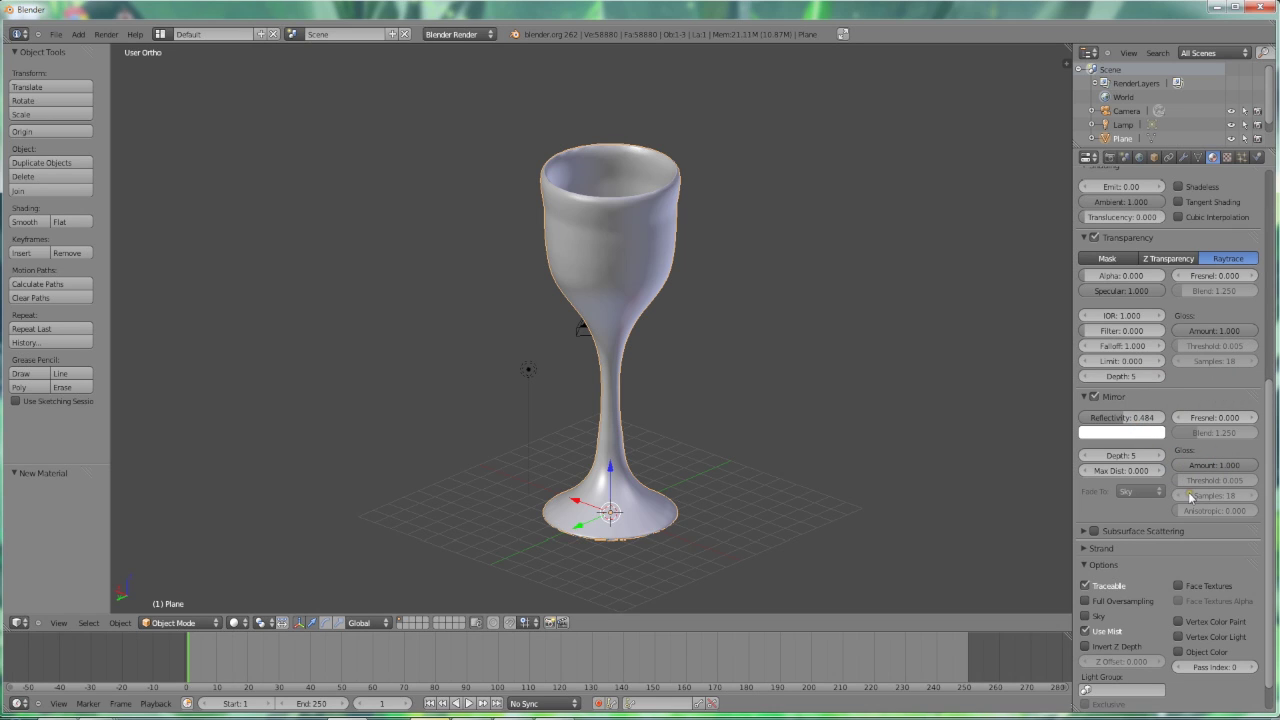
{"action": "scroll", "coordinate": [1178, 338], "scroll_direction": "up", "scroll_amount": 7}
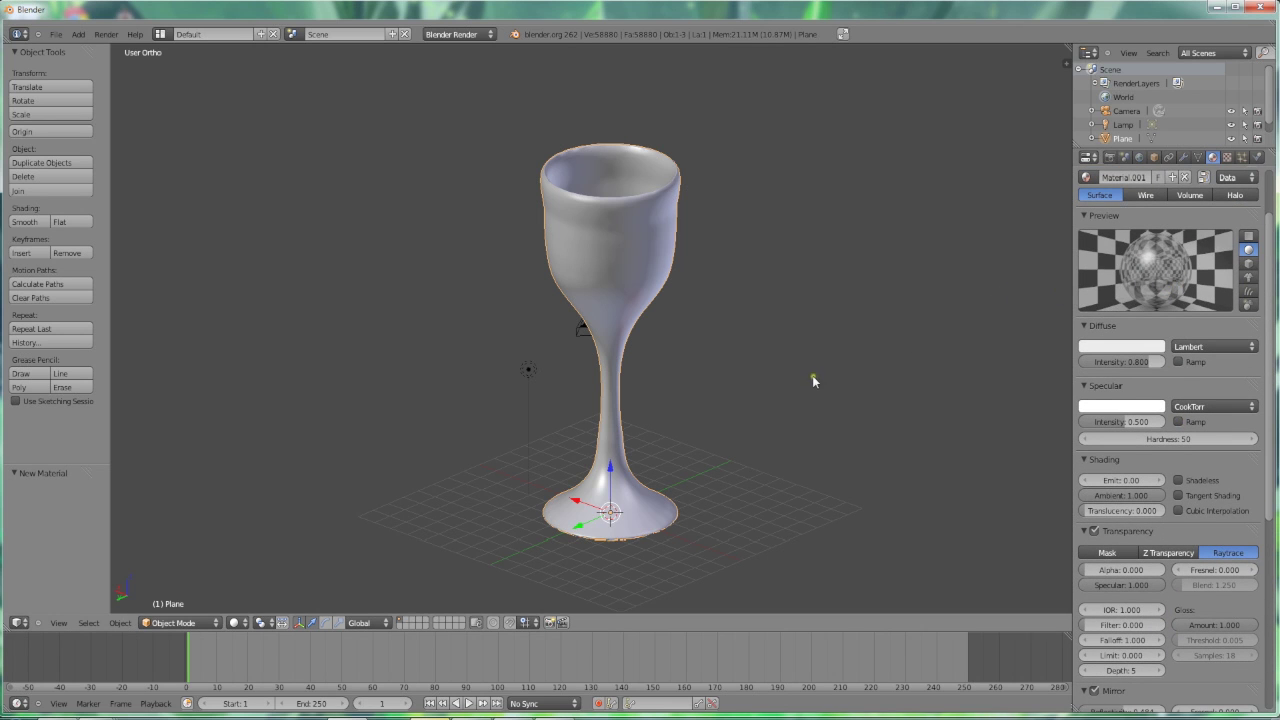
- Add a cube at the glass's origin and scale it up about 8.17 times
{"action": "middle_click_drag", "start_coordinate": [813, 376], "coordinate": [911, 384]}
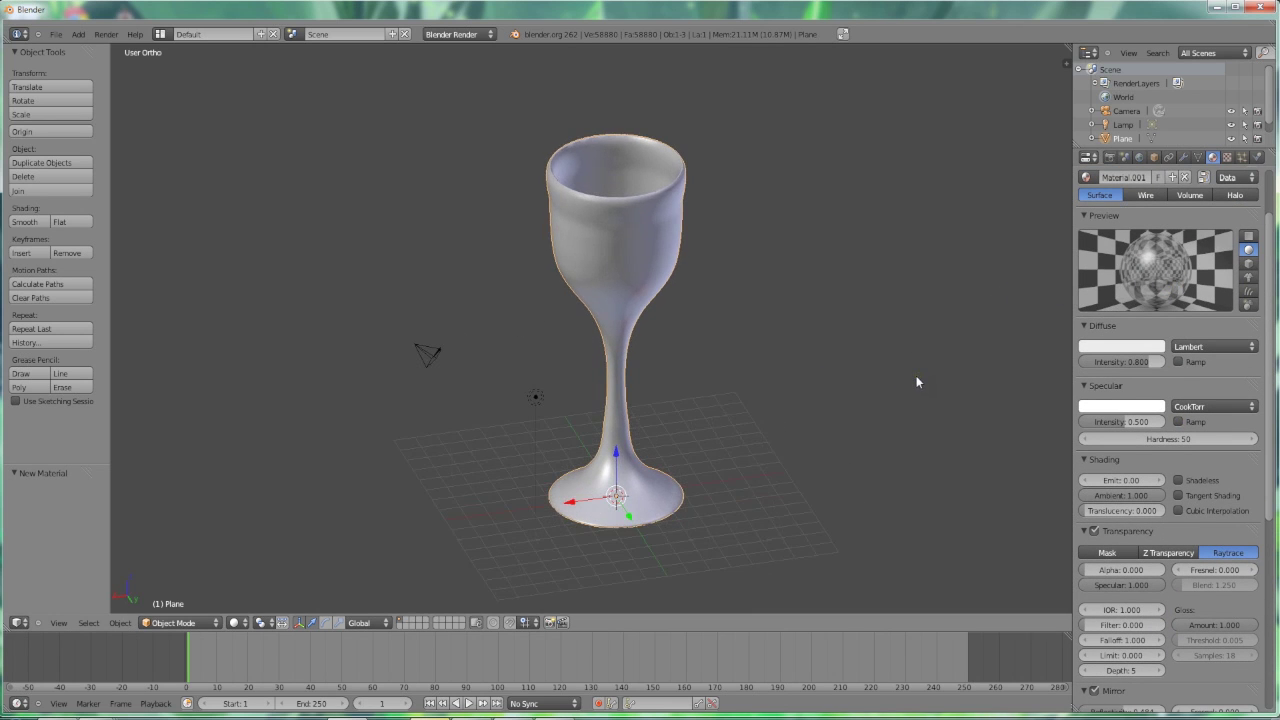
{"action": "key", "text": "shift+a"}
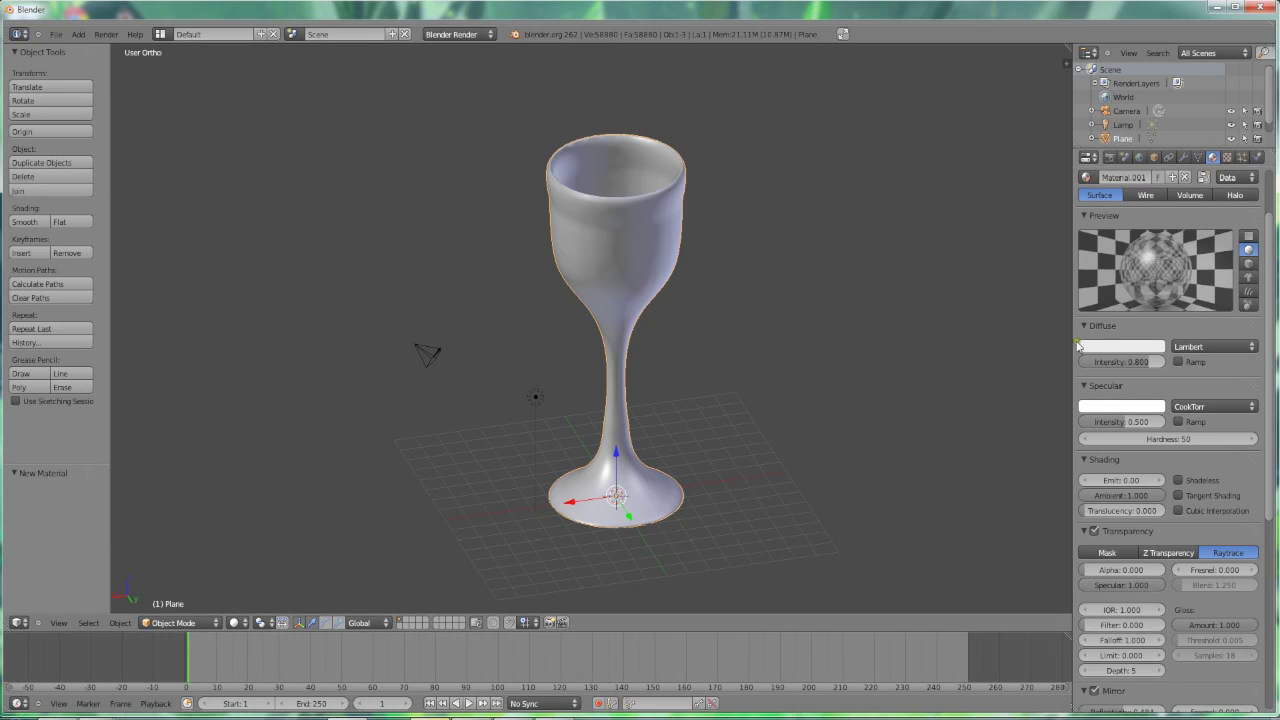
{"action": "key", "text": "shift+a"}
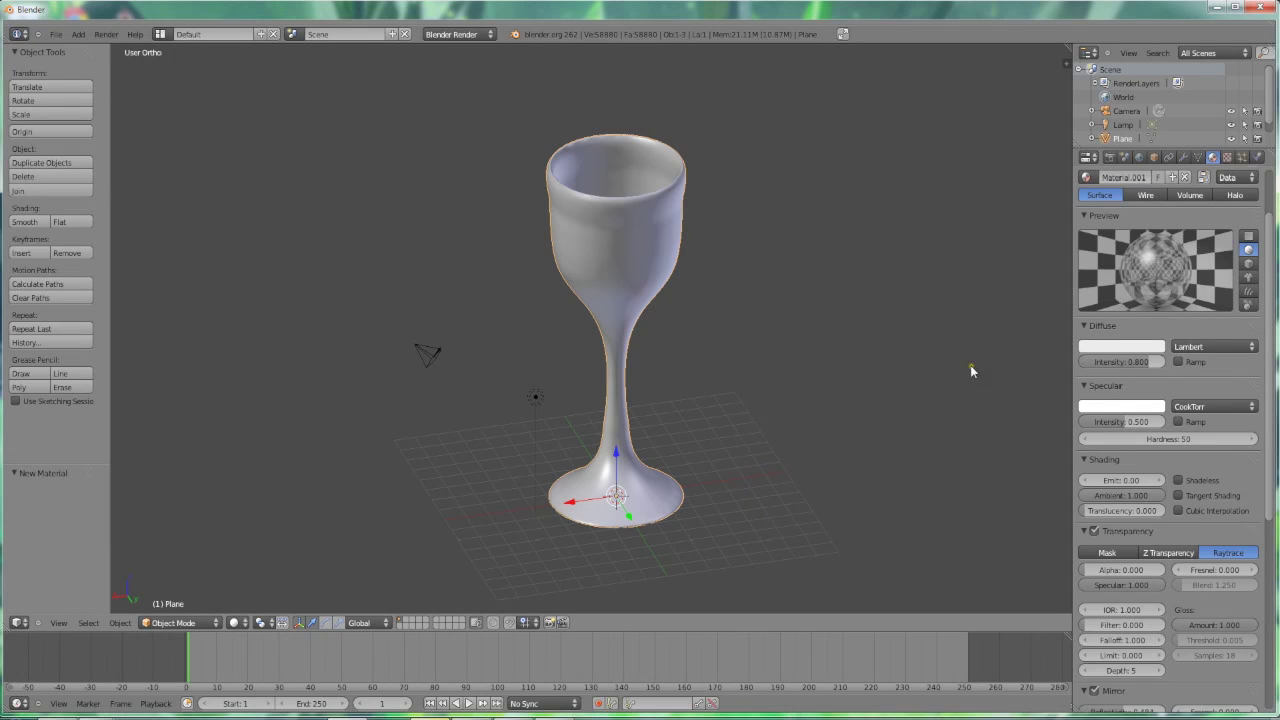
{"action": "key", "text": "shift+a"}
{"action": "mouse_move", "coordinate": [972, 368]}
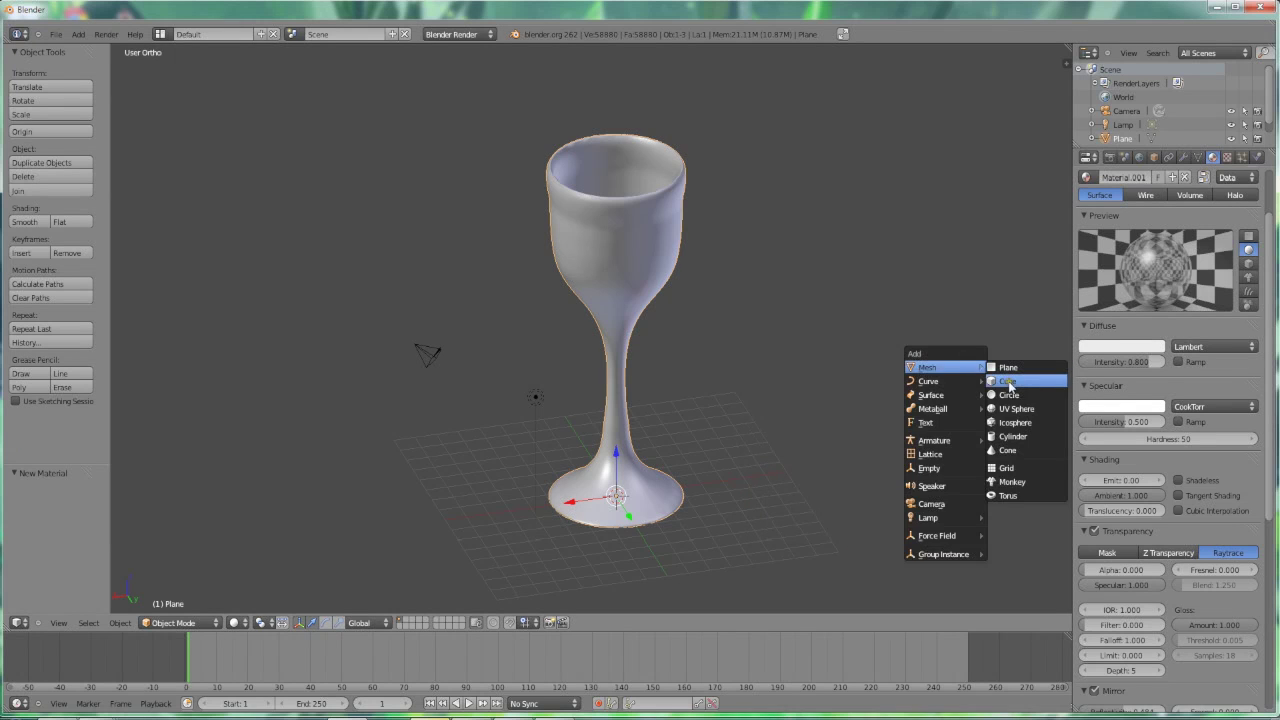
{"action": "left_click", "coordinate": [1008, 381]}
{"action": "key", "text": "s"}
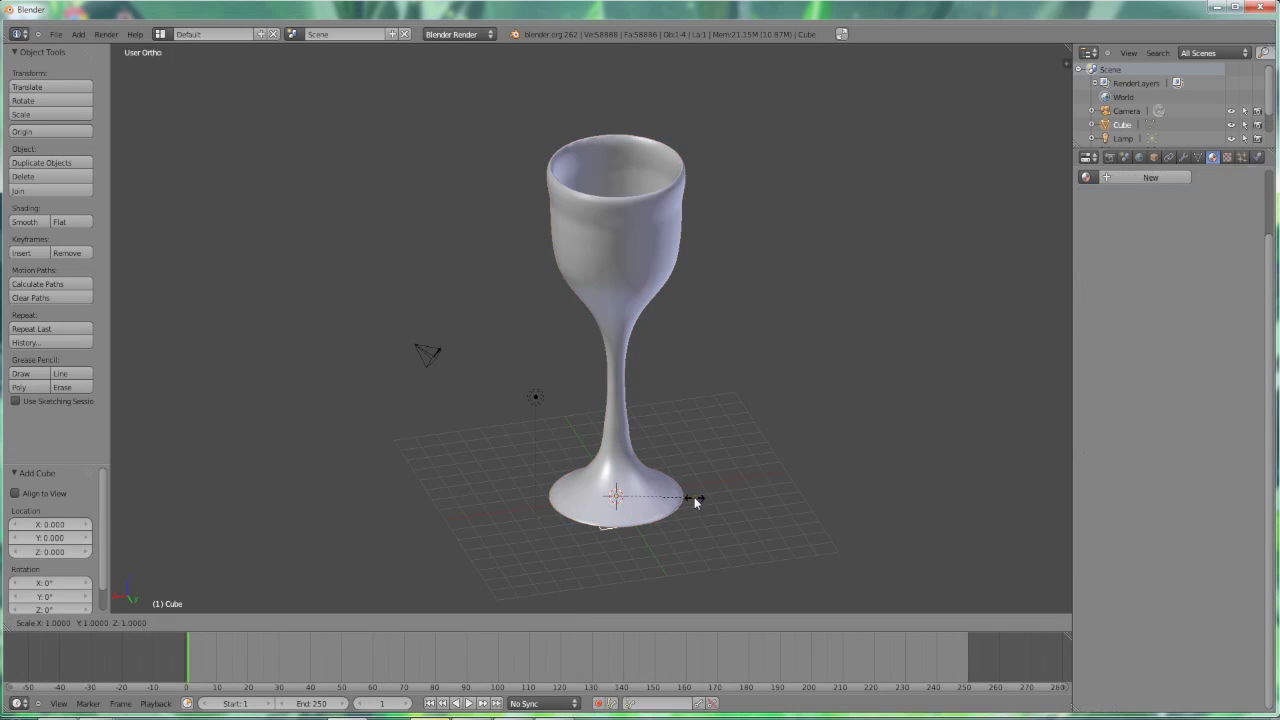
{"action": "left_click", "coordinate": [1250, 524]}
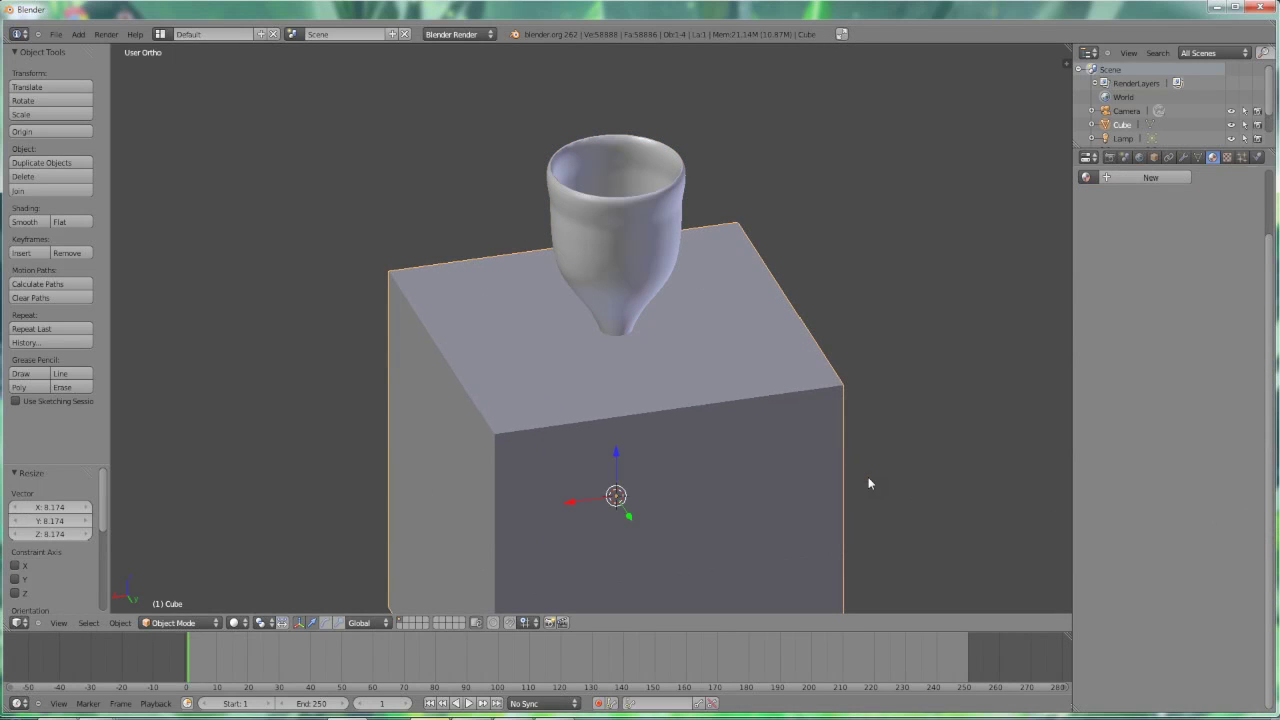
- In camera view, raise the cube along Z by about 6.83 and another 1.38 units so its floor meets the glass base
{"action": "key", "text": "KP_0"}
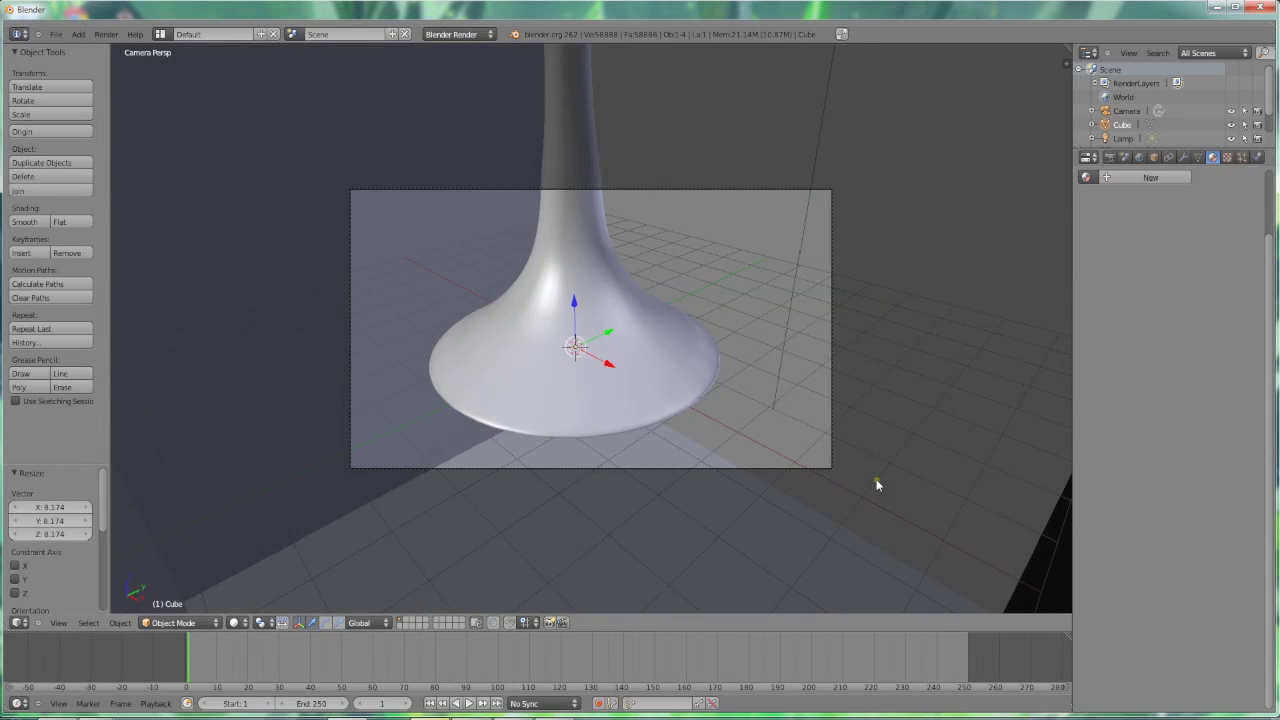
{"action": "key", "text": "g"}
{"action": "key", "text": "z"}
{"action": "left_click", "coordinate": [840, 140]}
{"action": "key", "text": "g"}
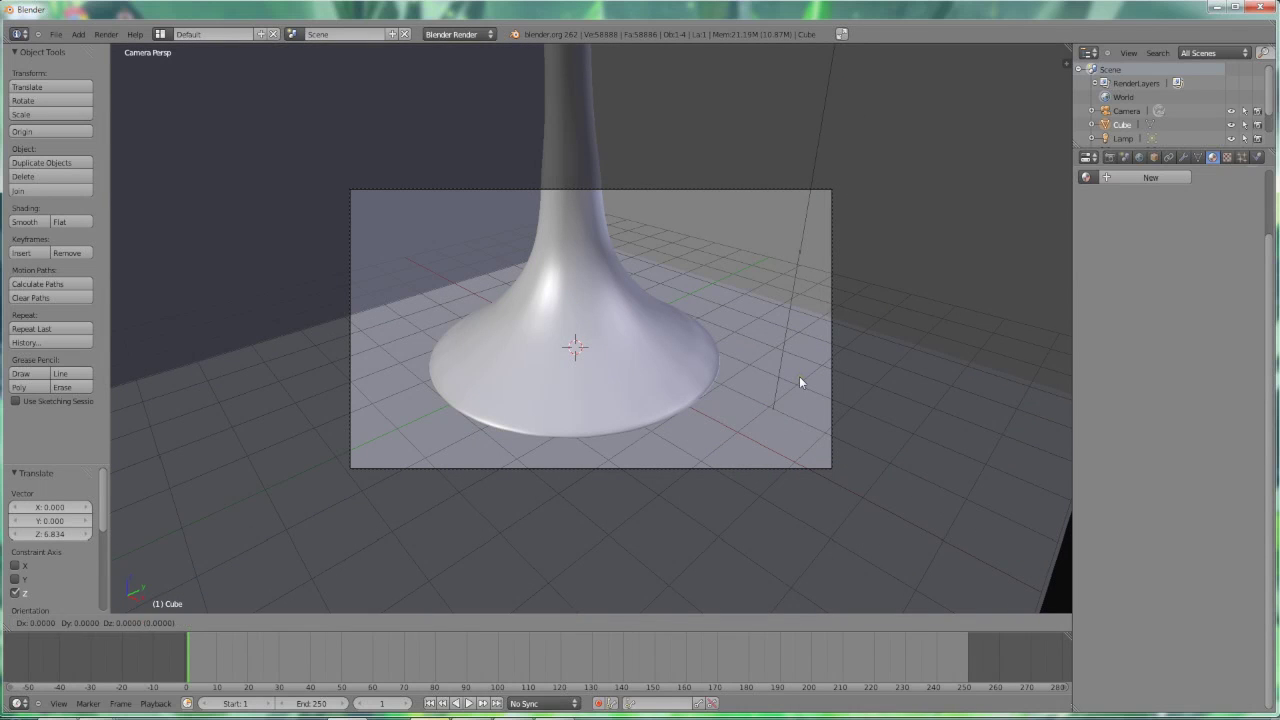
{"action": "key", "text": "z"}
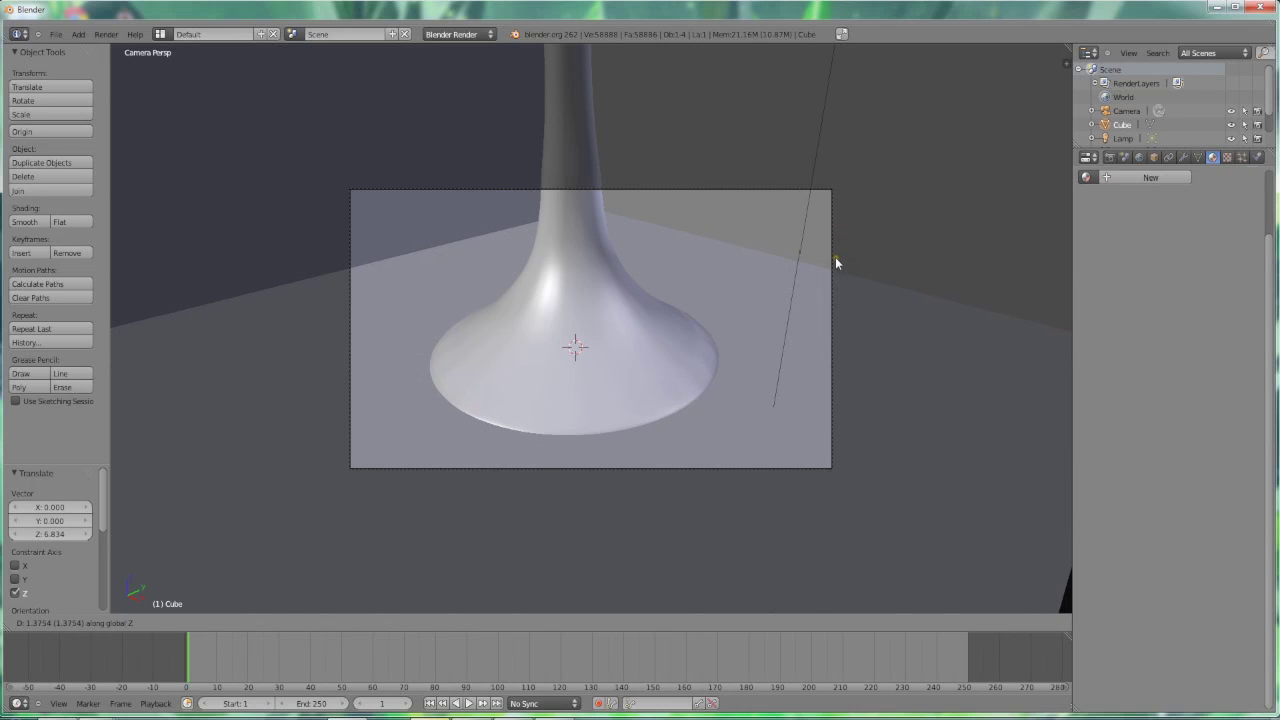
{"action": "left_click", "coordinate": [835, 257]}
- Scale the glass down to about 0.169 and tilt the camera slightly upward to frame it
{"action": "right_click", "coordinate": [601, 328]}
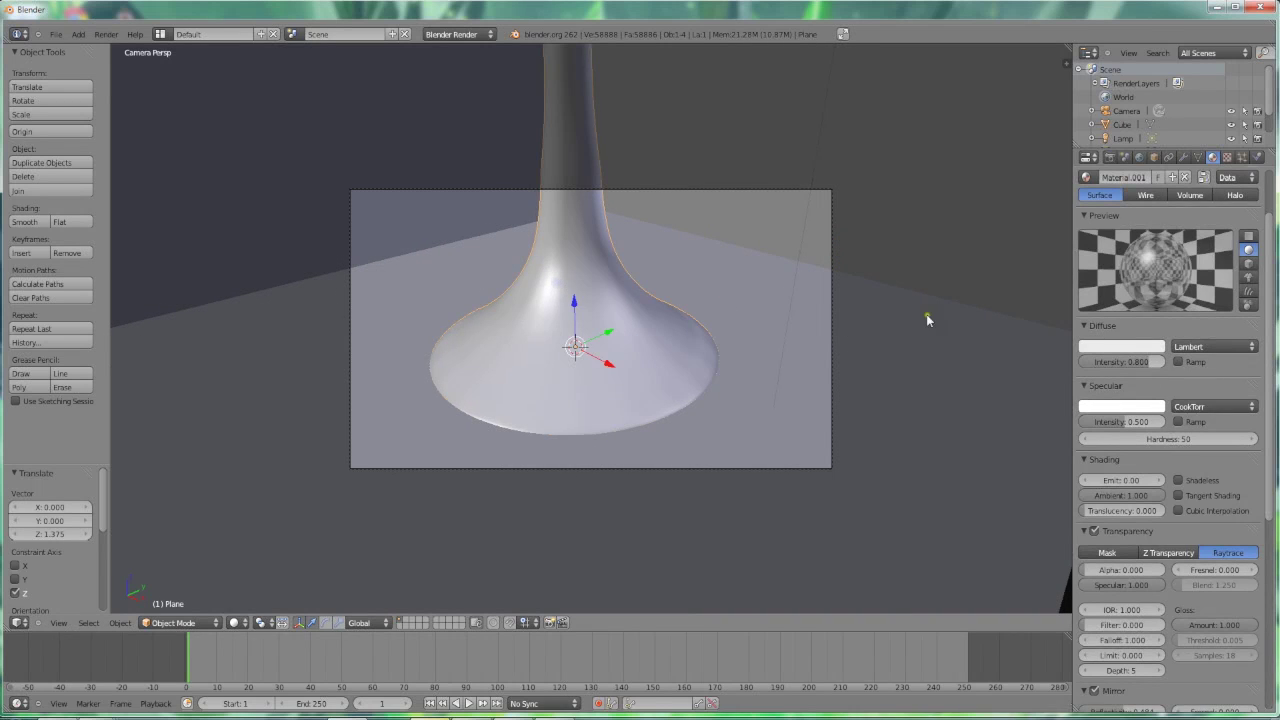
{"action": "key", "text": "s"}
{"action": "left_click", "coordinate": [605, 297]}
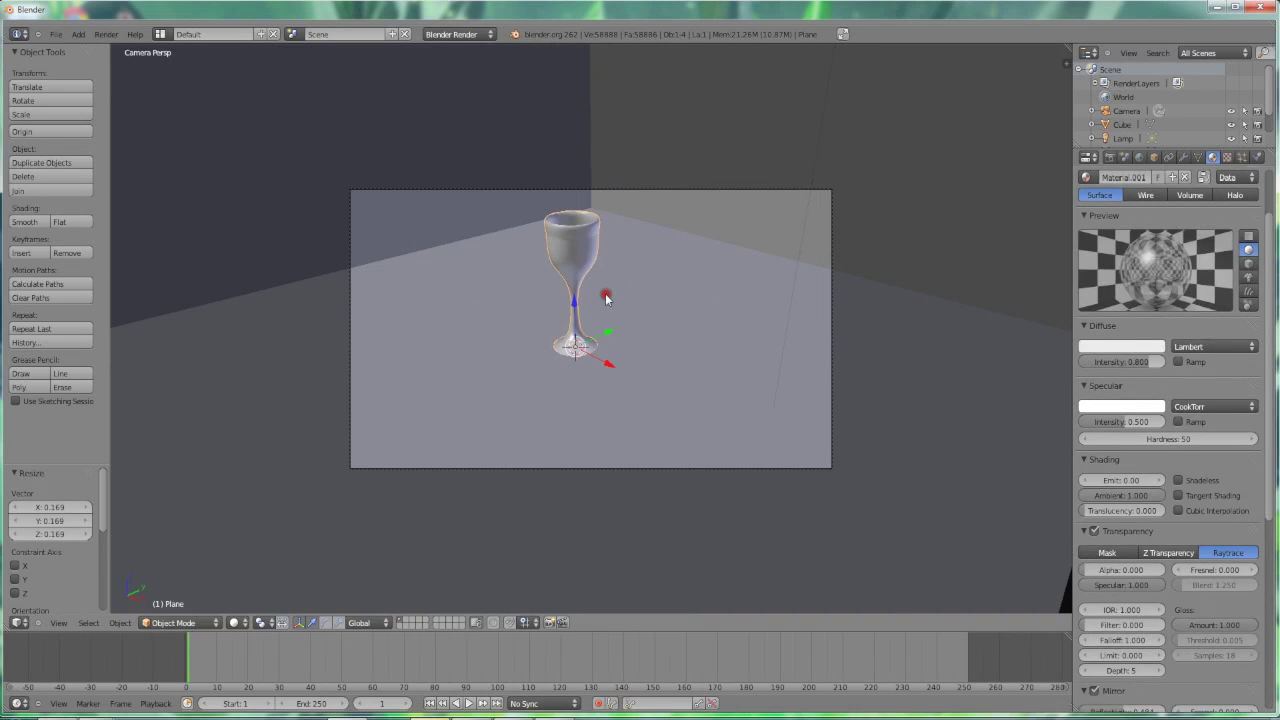
{"action": "key", "text": "shift+f"}
{"action": "left_click", "coordinate": [578, 227]}
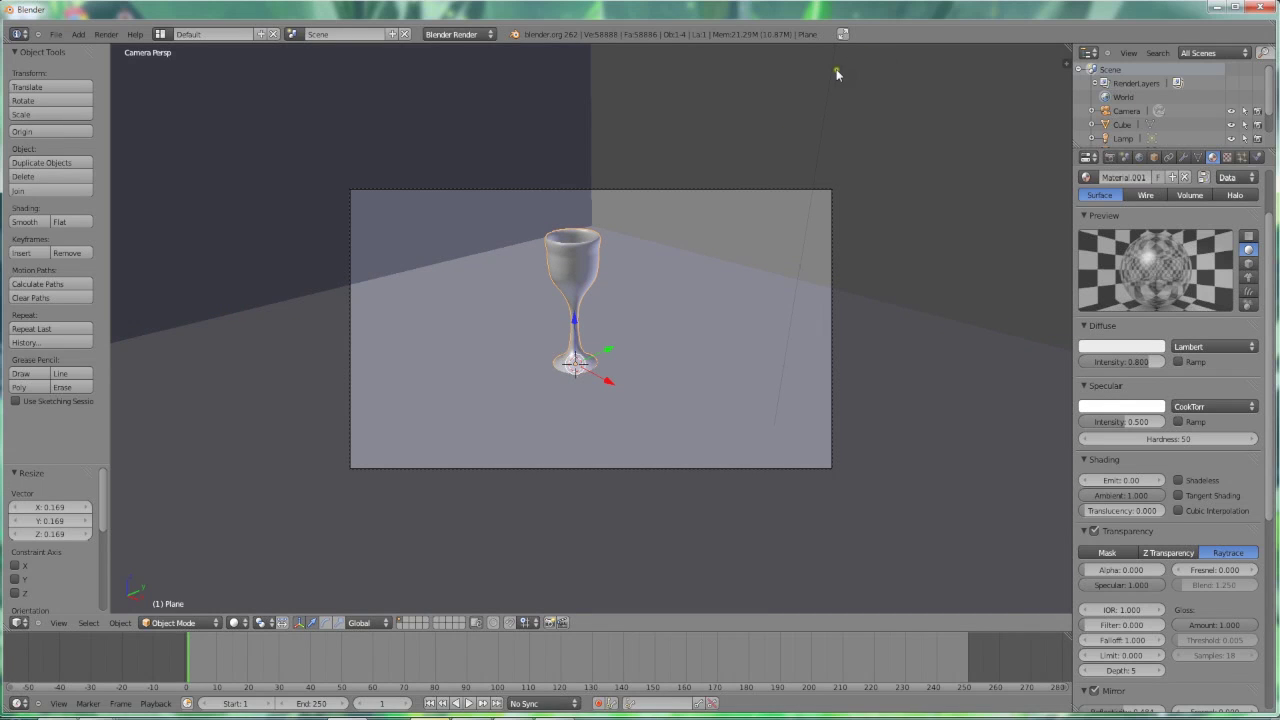
- Lower the lamp about 3.1 units along Z, shift it by about X -1.54, Y -0.73, Z 1.37, and render the scene
{"action": "left_click", "coordinate": [1131, 138]}
{"action": "key", "text": "g"}
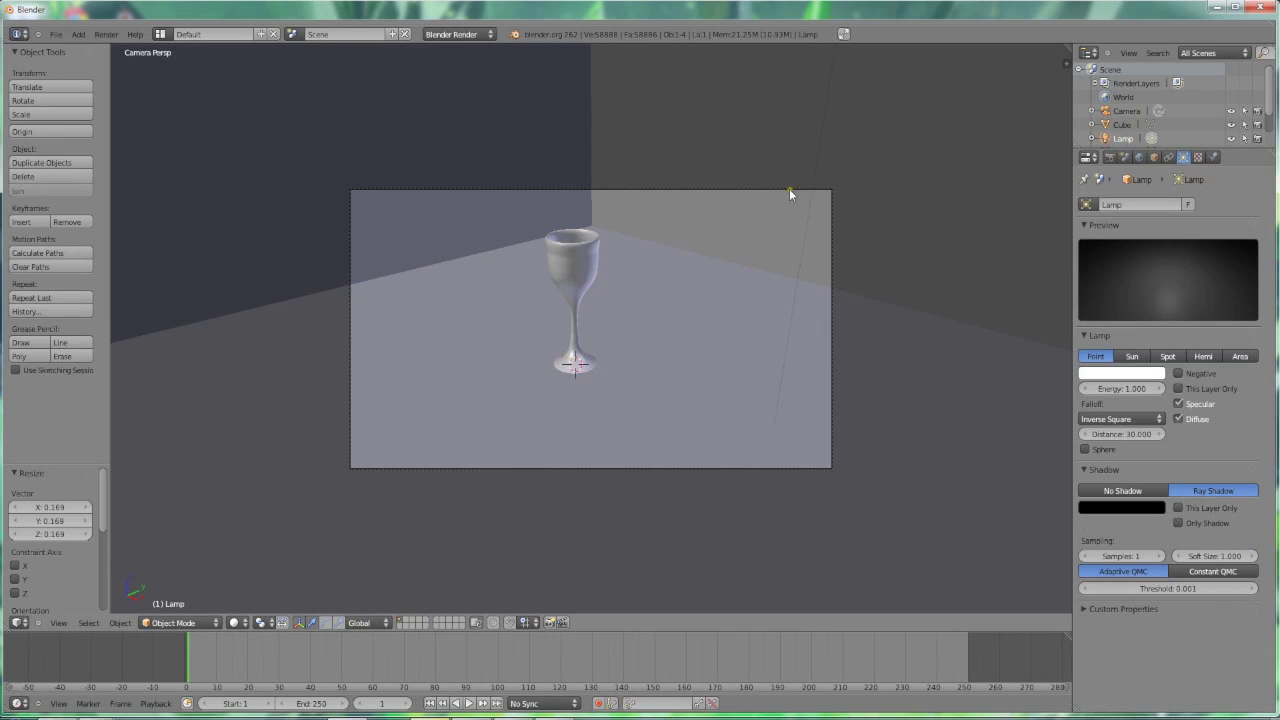
{"action": "key", "text": "z"}
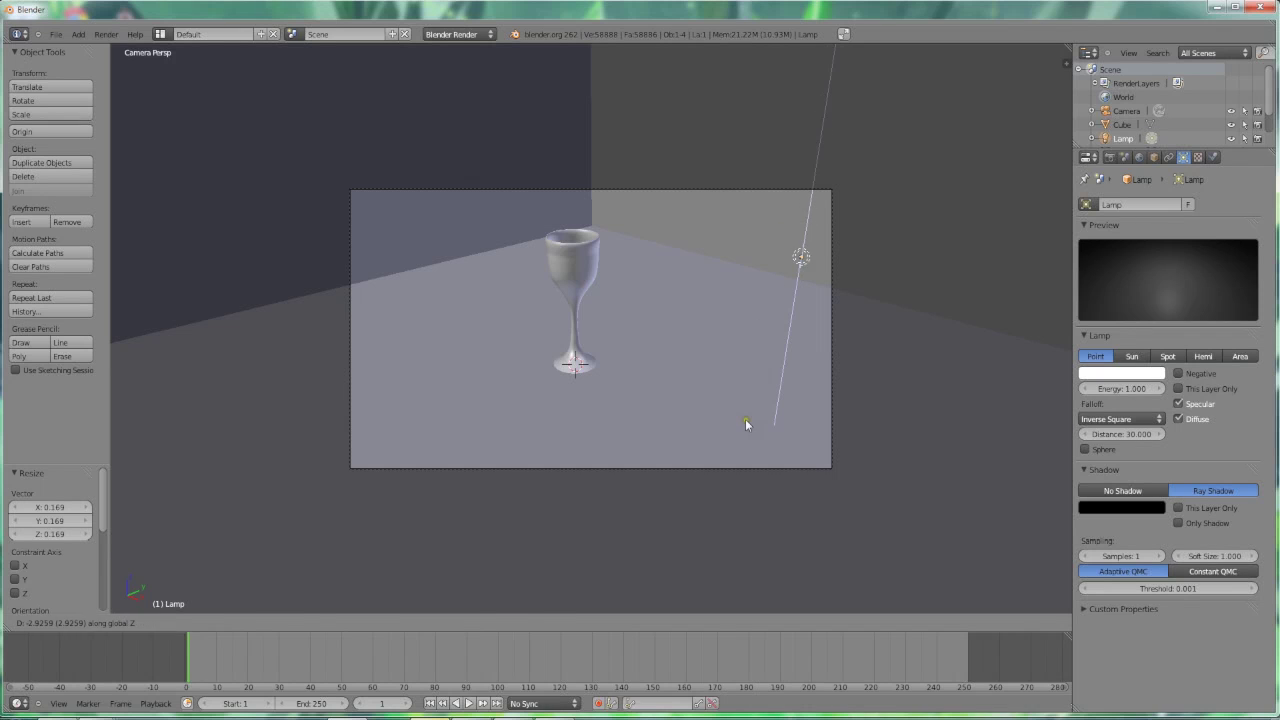
{"action": "left_click", "coordinate": [748, 432]}
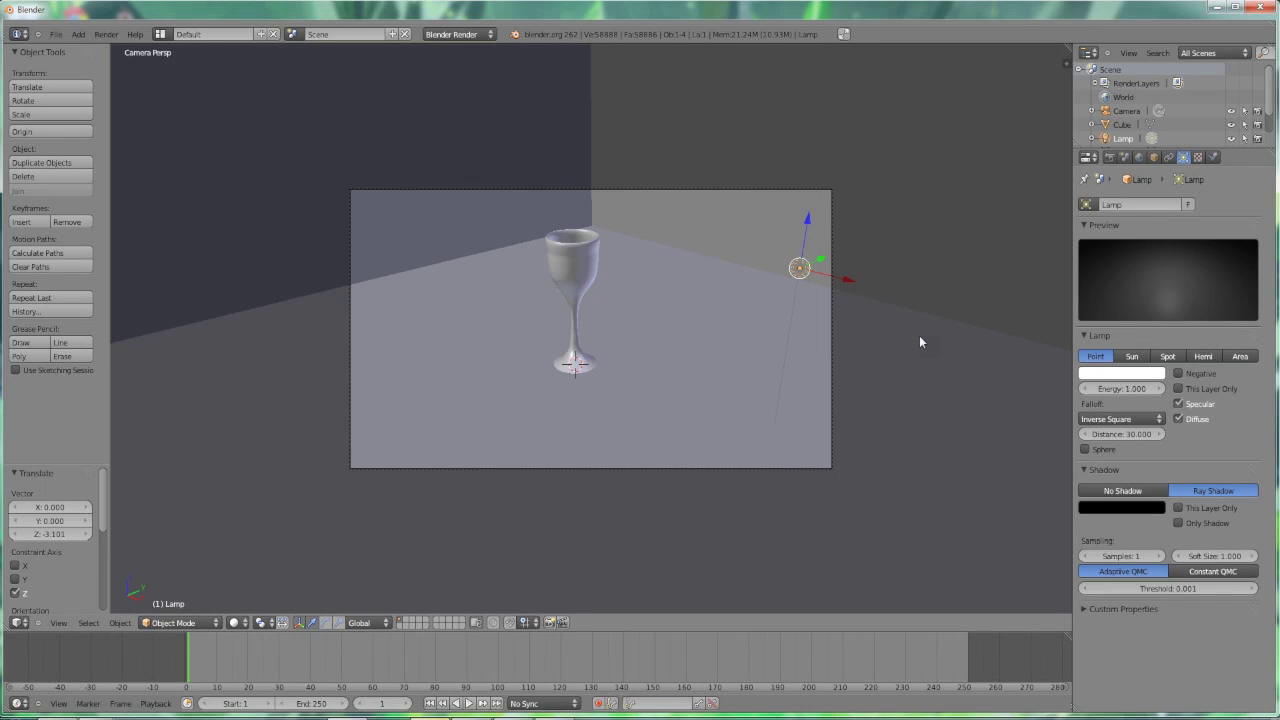
{"action": "key", "text": "g"}
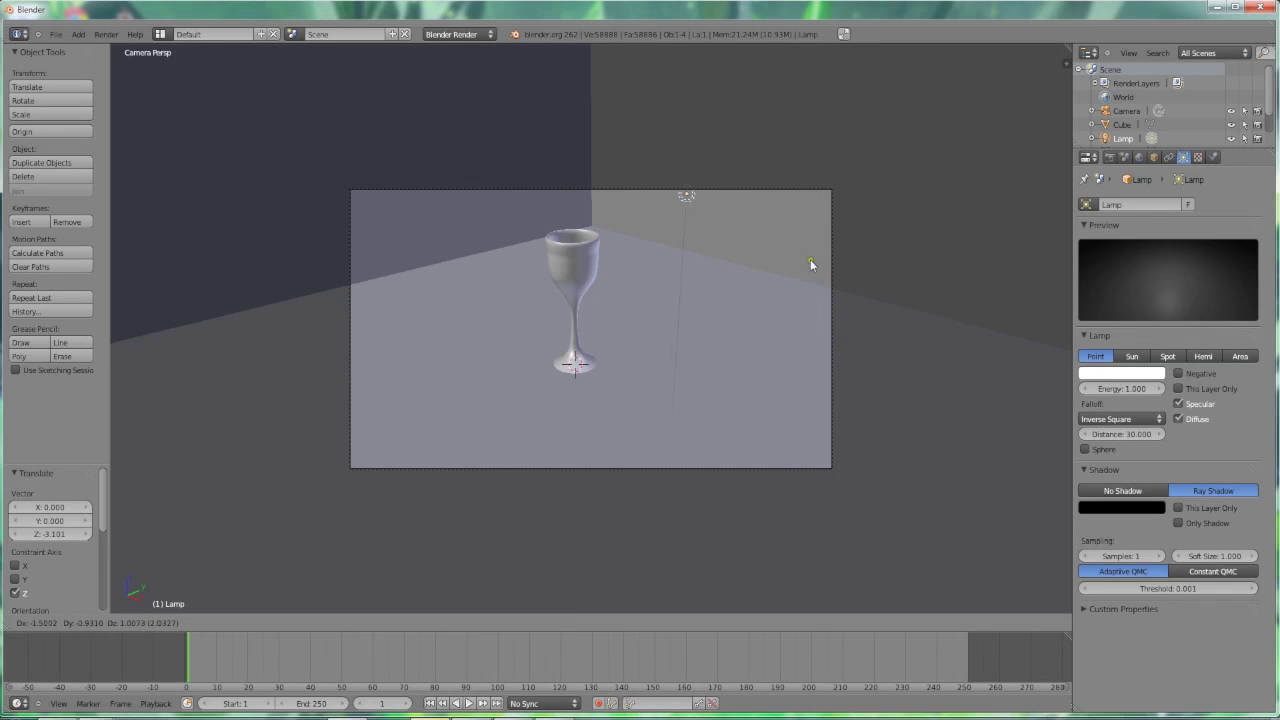
{"action": "left_click", "coordinate": [812, 236]}
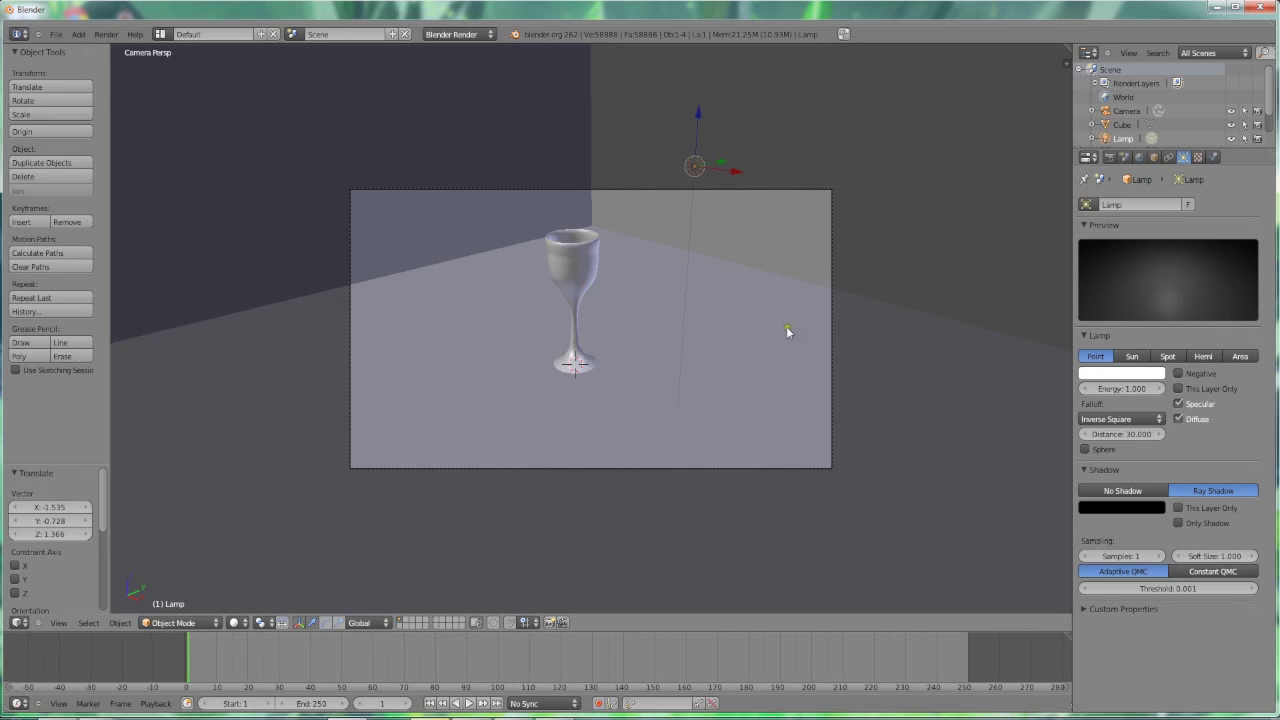
{"action": "key", "text": "F12"}
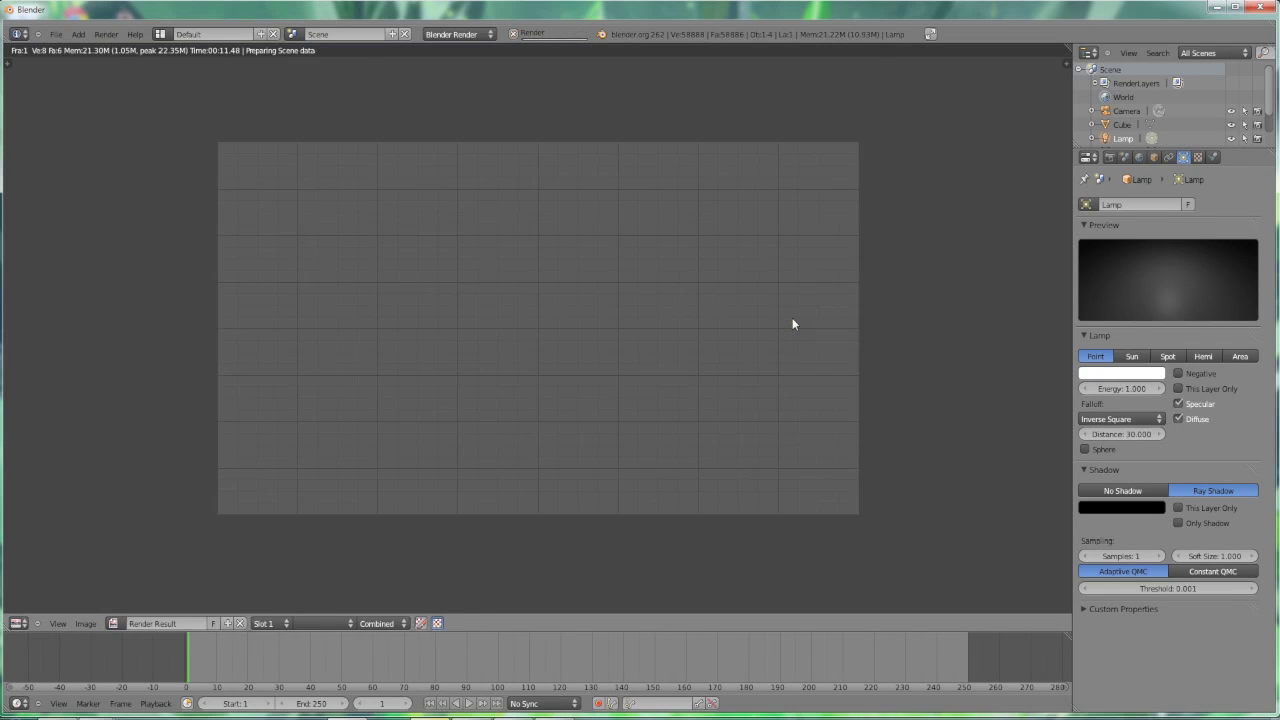